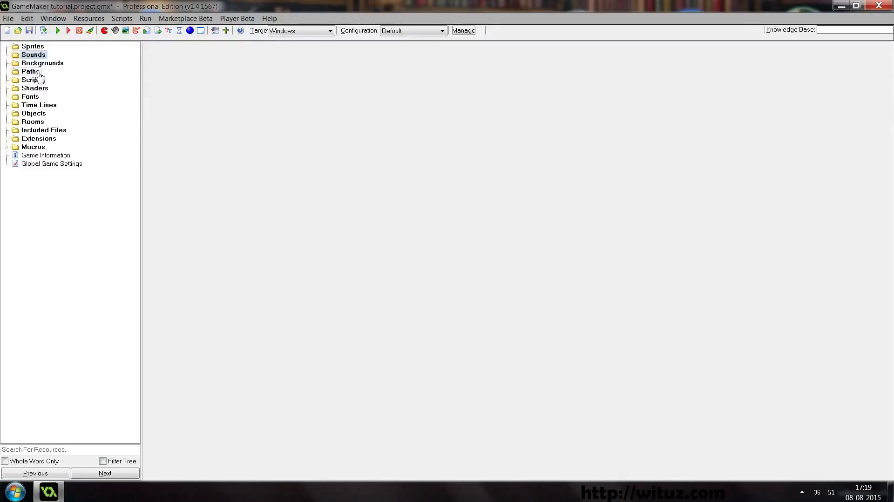
# - Create a new sprite and name it spr_player
pyautogui.rightClick(33, 48)
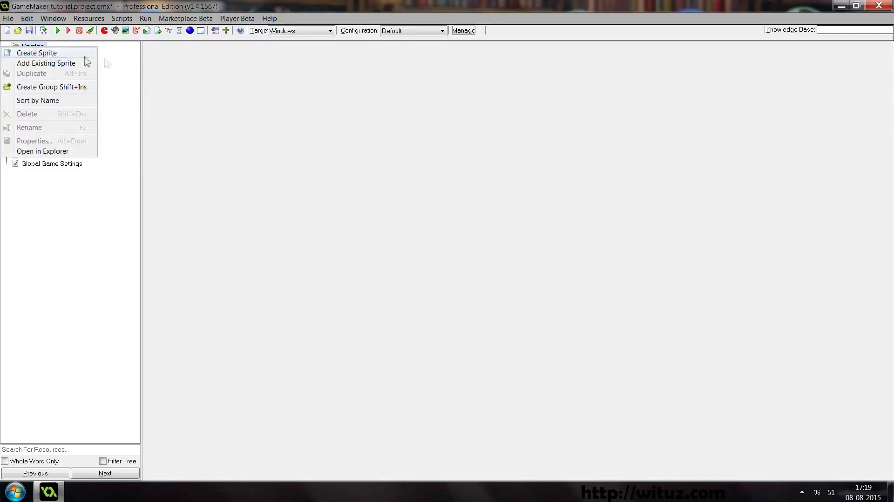
pyautogui.click(132, 70)
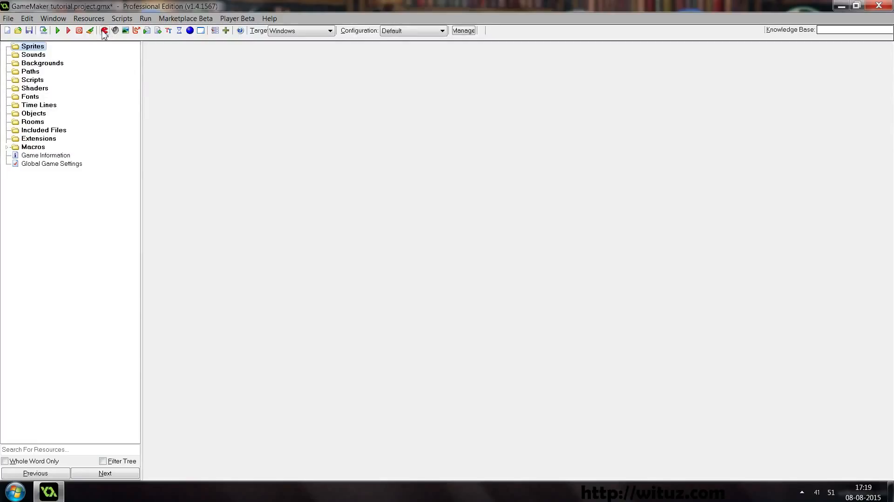
pyautogui.rightClick(40, 47)
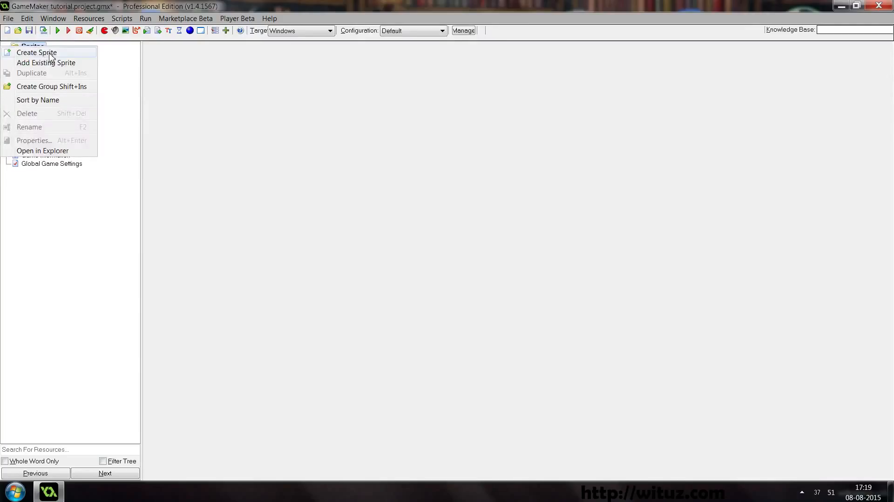
pyautogui.click(38, 53)
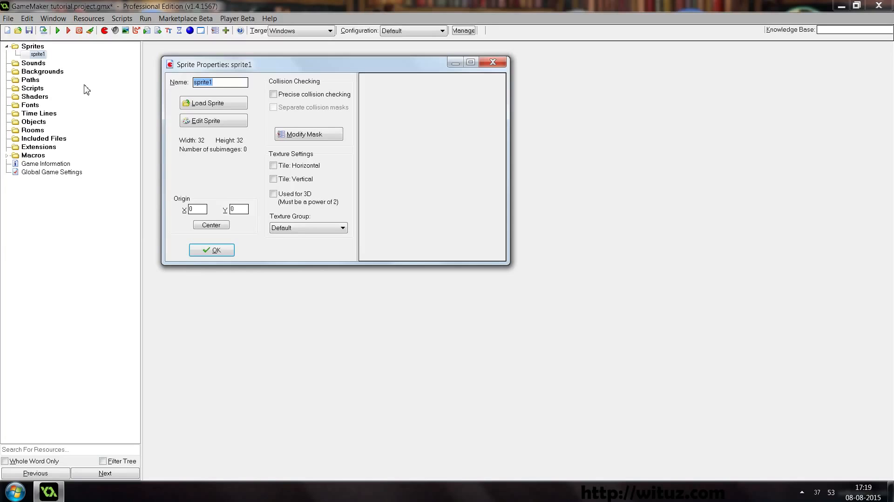
pyautogui.write('spr_player')
# - Add a blank 32 x 32 image to the spr_player sprite and open that image for editing
pyautogui.click(194, 109)
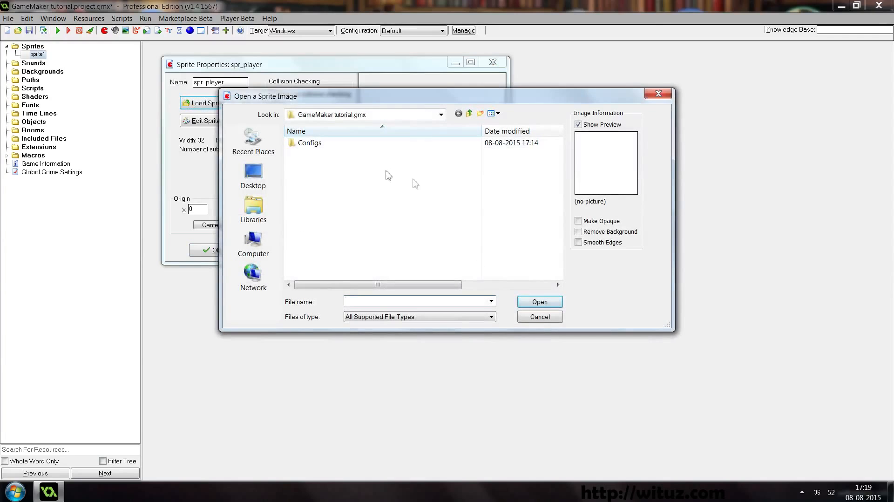
pyautogui.click(535, 317)
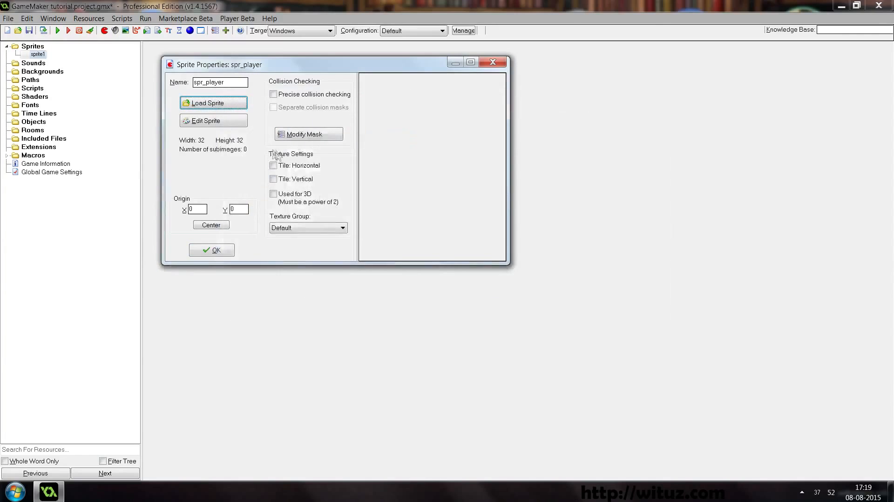
pyautogui.click(226, 121)
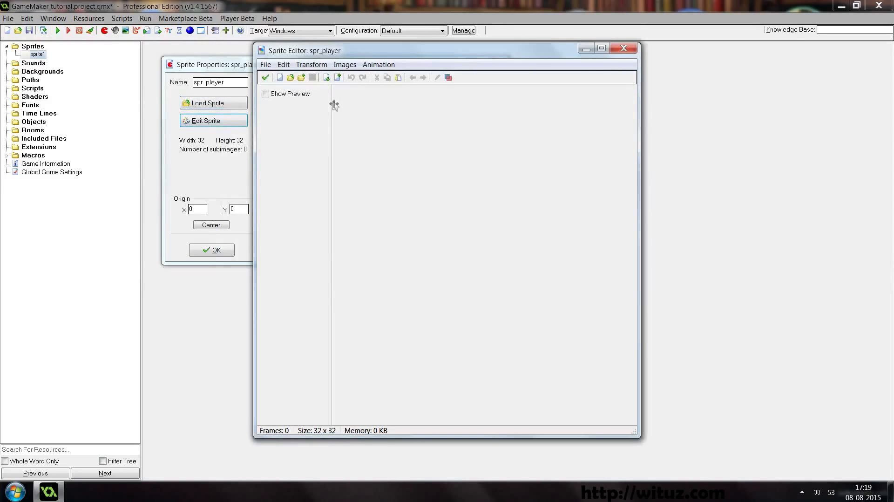
pyautogui.moveTo(347, 52); pyautogui.dragTo(475, 52)
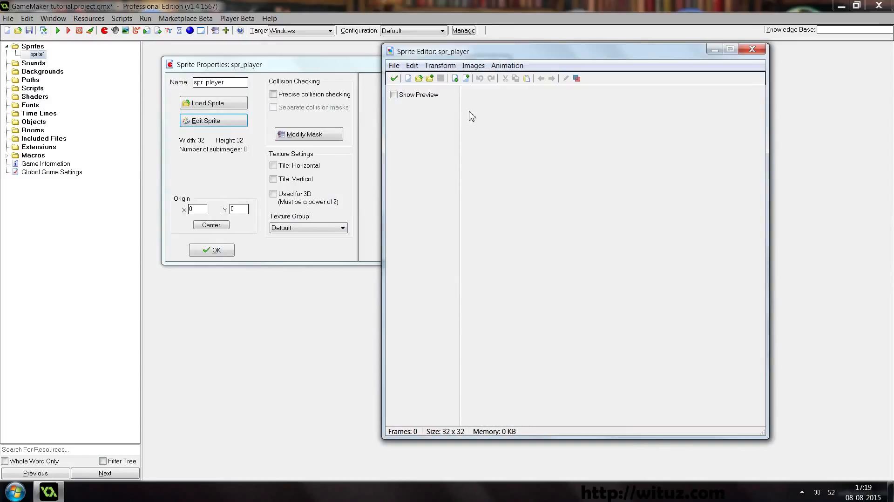
pyautogui.click(455, 78)
pyautogui.click(481, 100)
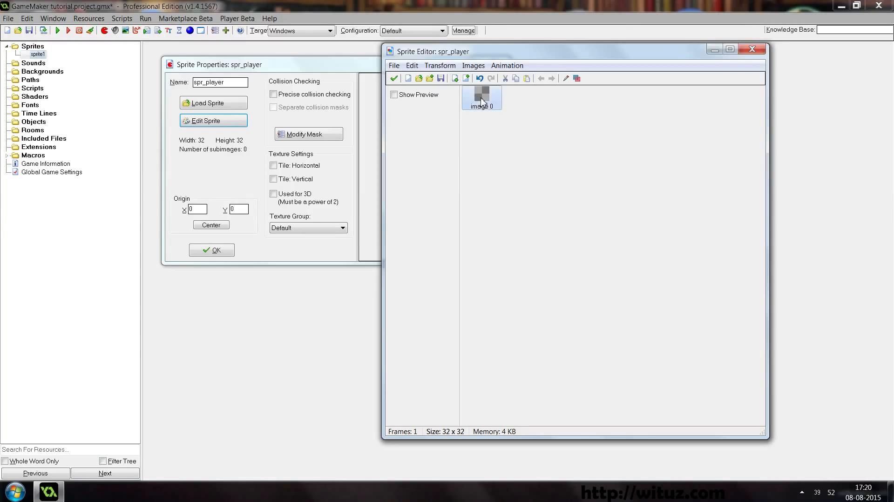
pyautogui.doubleClick(482, 100)
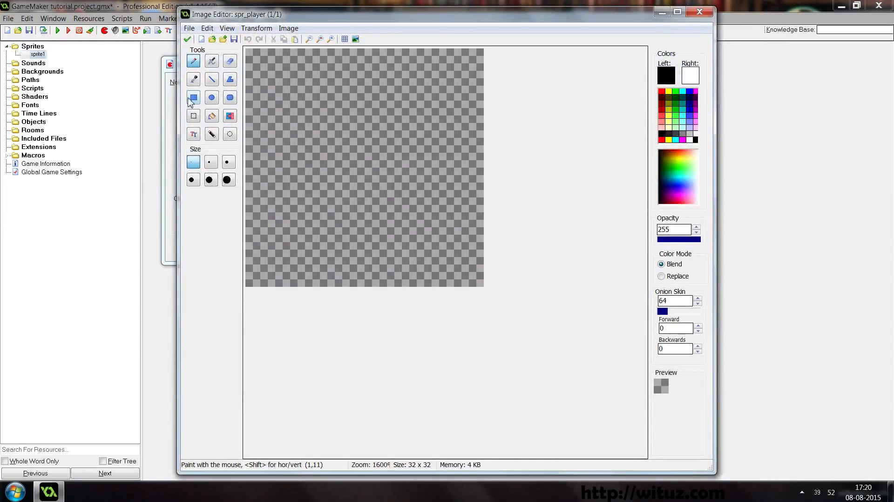
# - Draw two nested black-outlined white rectangles that fill the whole canvas, and save the spr_player sprite
pyautogui.click(191, 99)
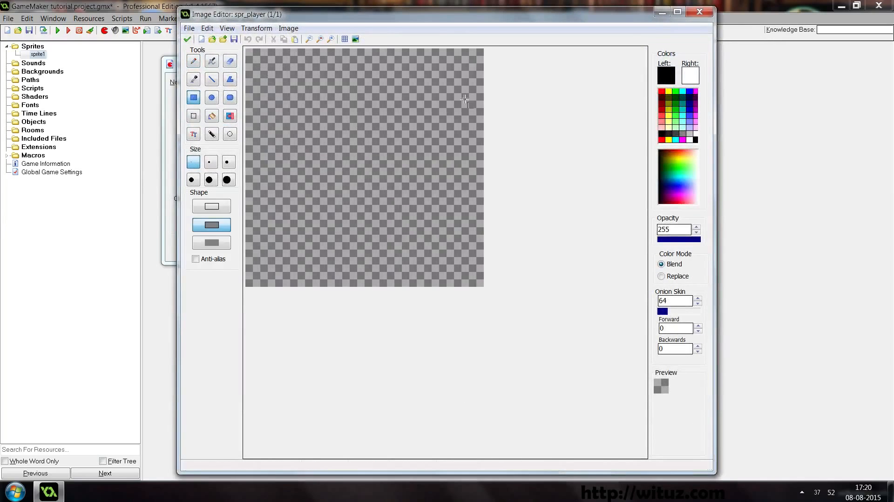
pyautogui.moveTo(248, 51); pyautogui.dragTo(482, 287)
pyautogui.moveTo(256, 58); pyautogui.dragTo(472, 279)
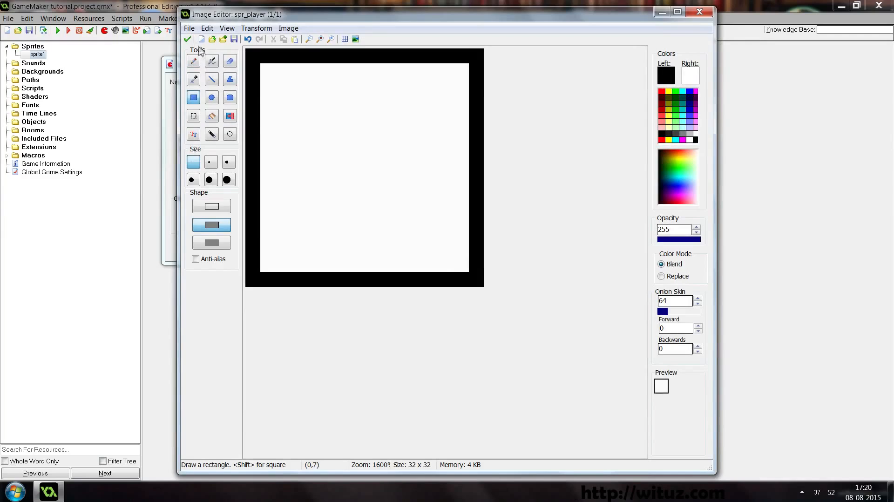
pyautogui.click(187, 39)
pyautogui.click(392, 77)
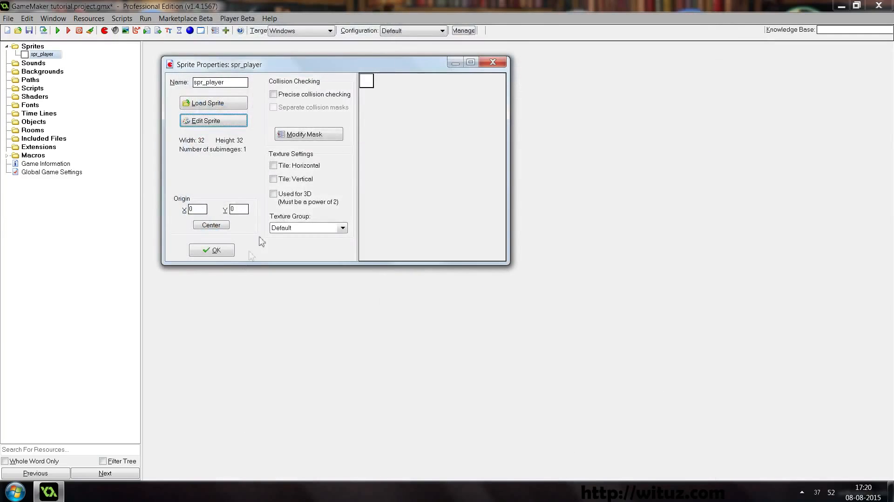
pyautogui.click(216, 250)
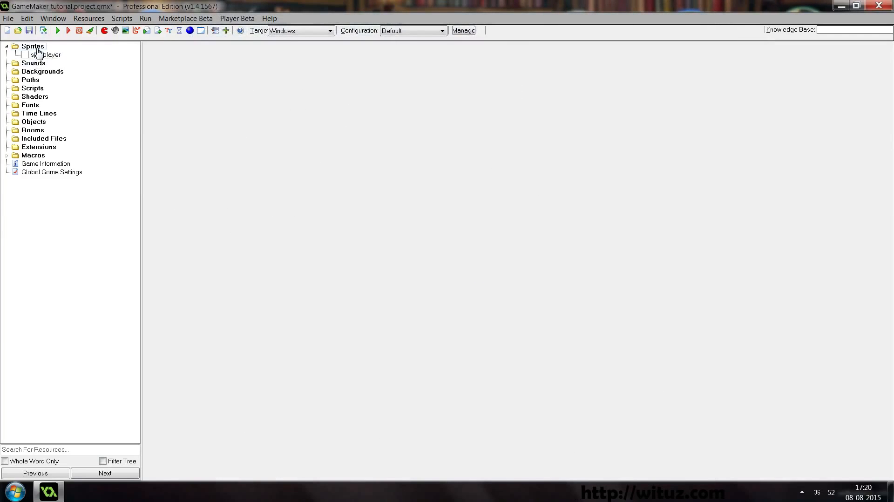
# - Duplicate the spr_player sprite and name the copy spr_wall
pyautogui.rightClick(38, 48)
pyautogui.click(129, 82)
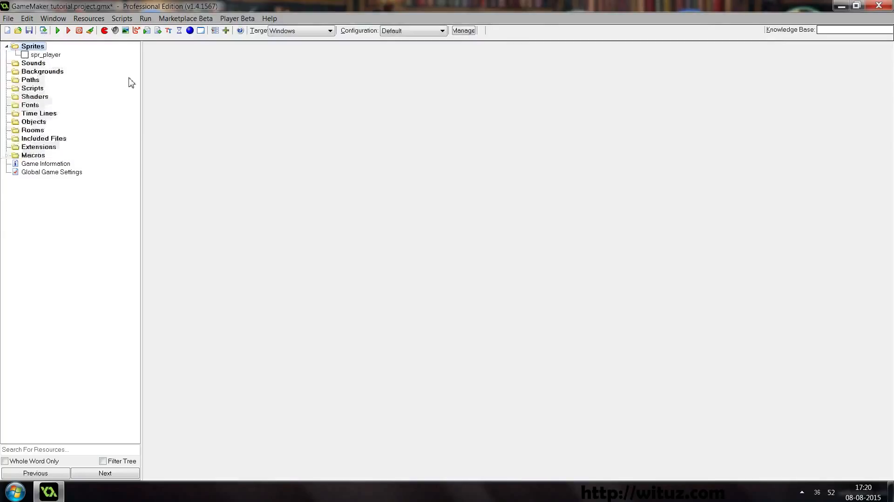
pyautogui.rightClick(43, 55)
pyautogui.click(33, 82)
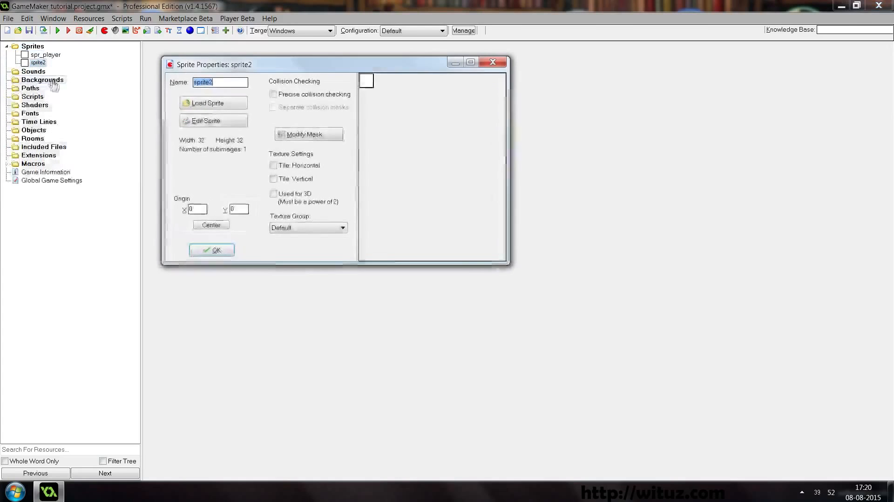
pyautogui.write('spr_wall')
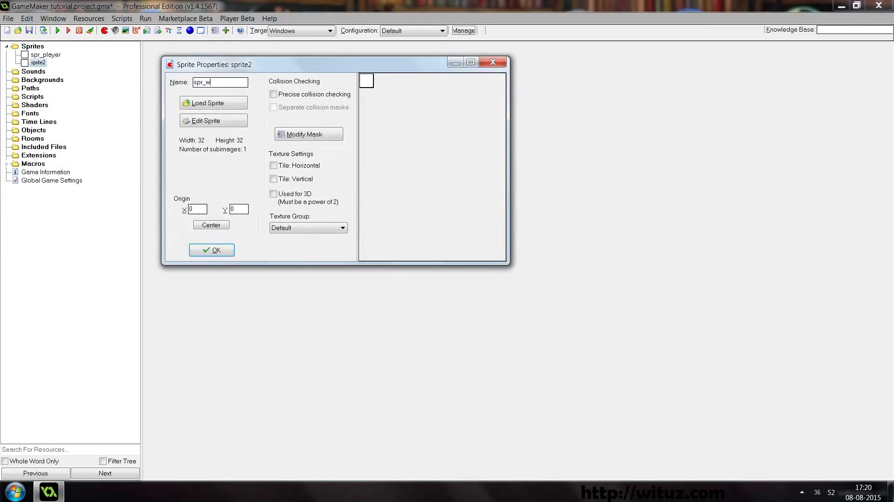
# - Flood-fill the white interior of the spr_wall image with dark grey and save the sprite
pyautogui.click(239, 128)
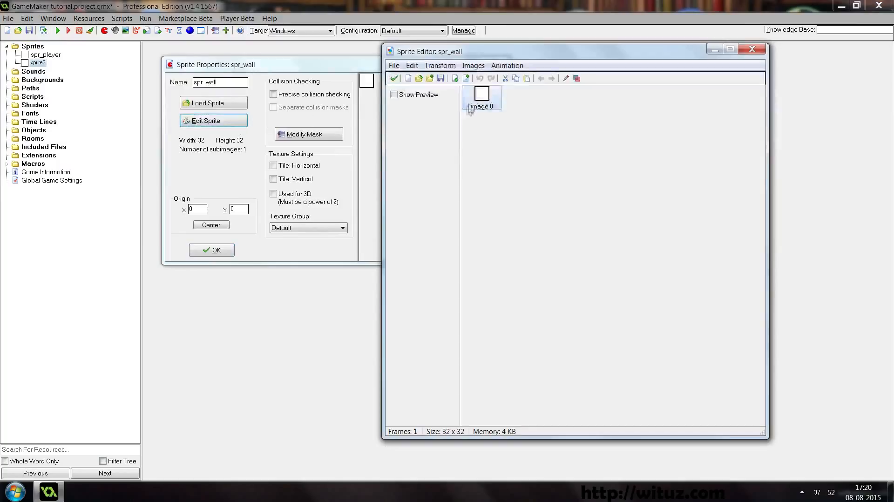
pyautogui.doubleClick(475, 98)
pyautogui.click(212, 116)
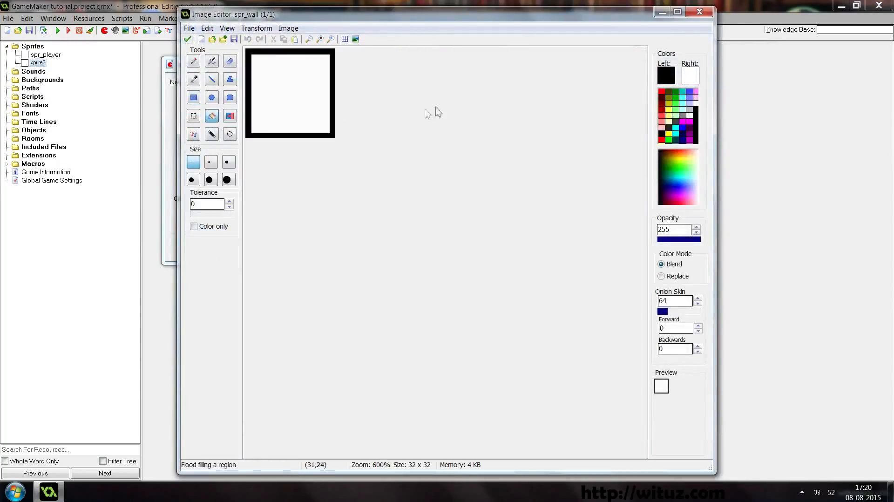
pyautogui.click(695, 108)
pyautogui.click(690, 111)
pyautogui.click(295, 84)
pyautogui.click(187, 39)
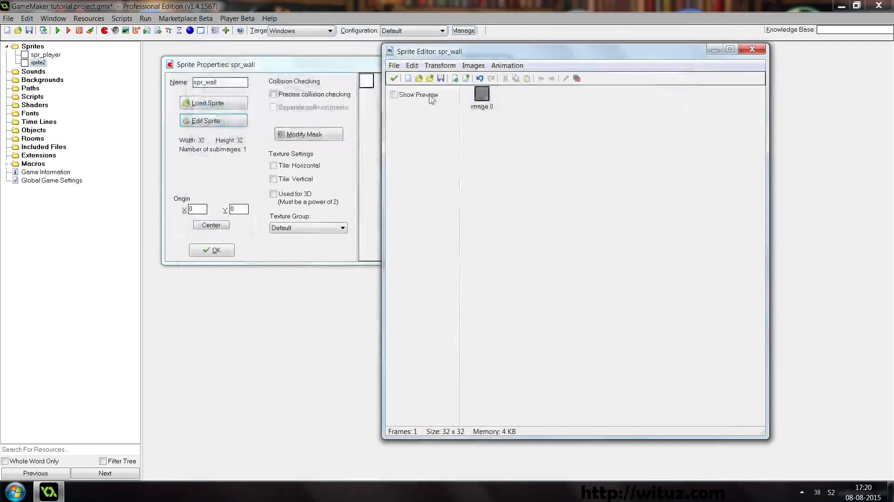
pyautogui.click(393, 78)
pyautogui.click(212, 250)
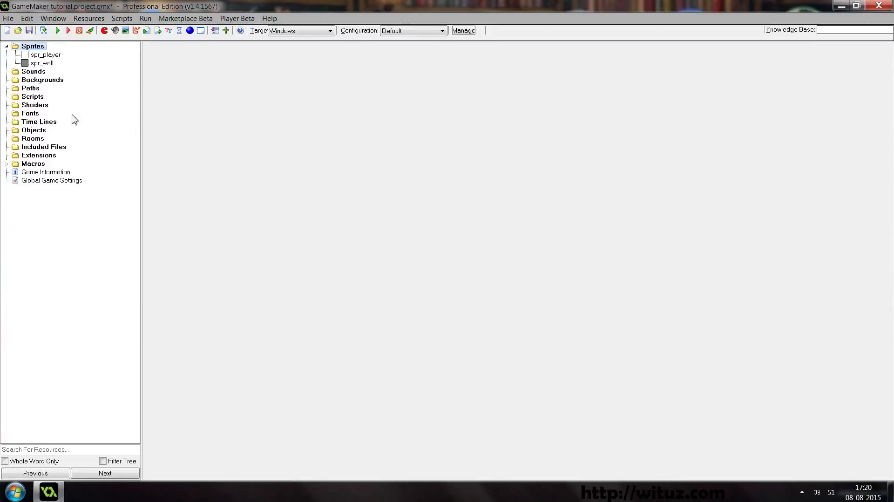
# - Create an object named obj_player and assign the spr_player sprite to it
pyautogui.click(43, 132)
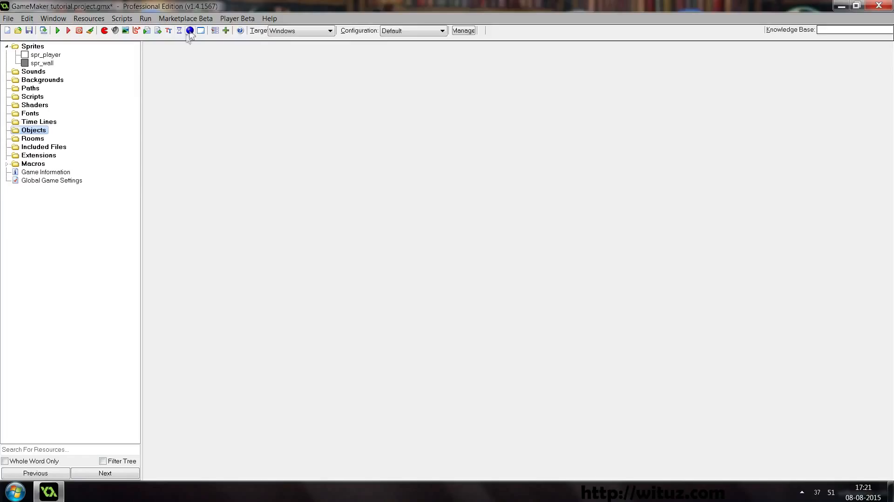
pyautogui.rightClick(33, 131)
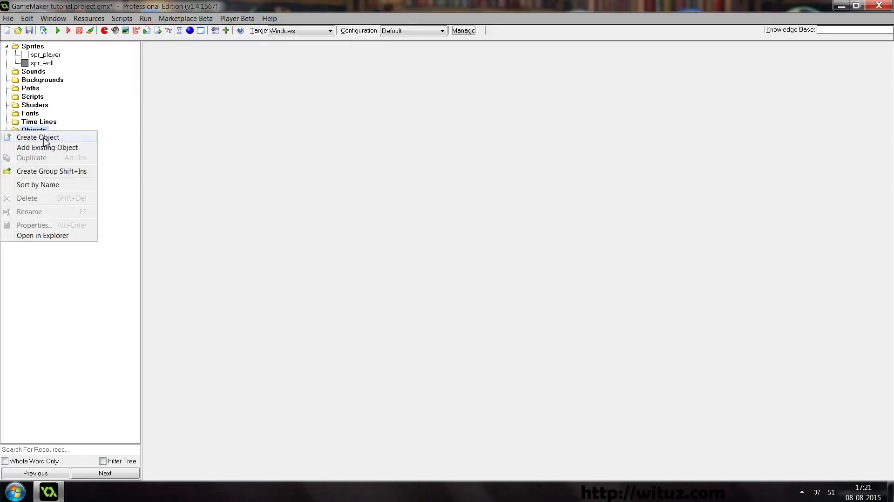
pyautogui.click(38, 137)
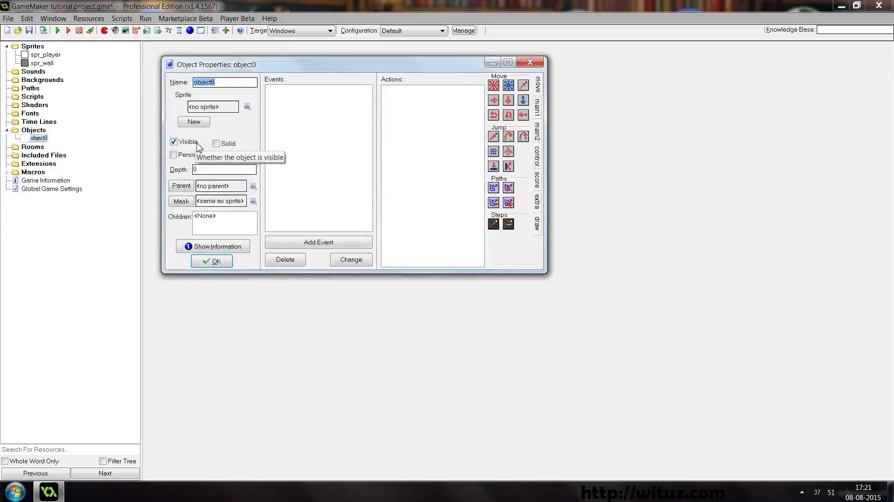
pyautogui.write('obj_player')
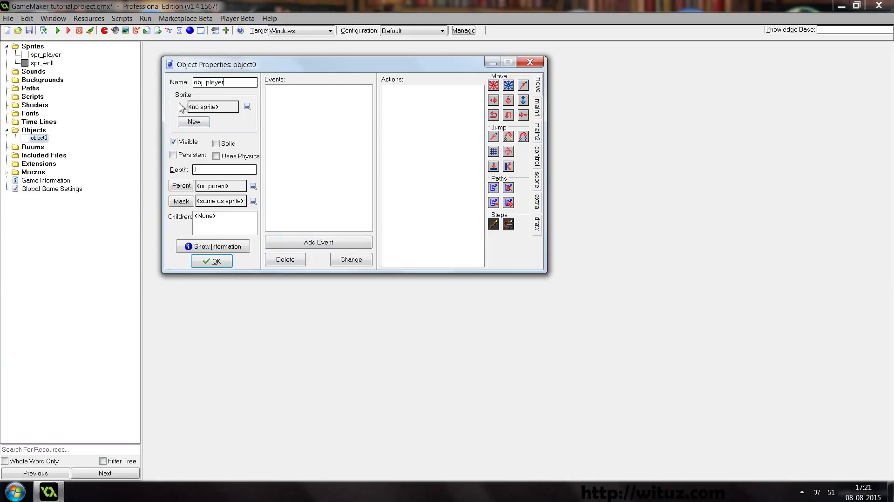
pyautogui.click(225, 110)
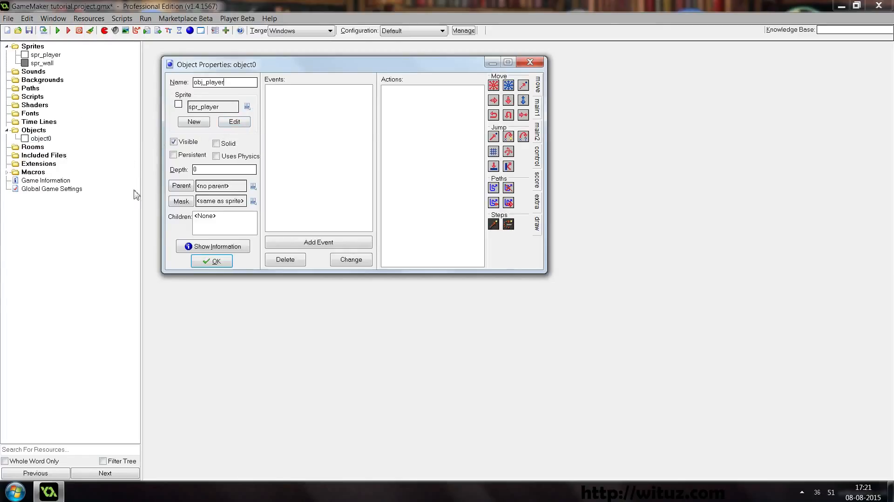
pyautogui.click(212, 261)
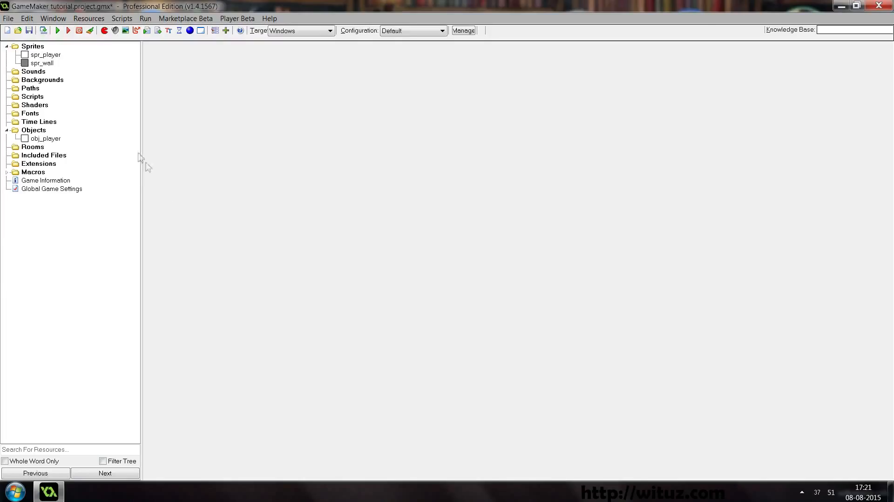
# - Try to run the game, and create a new room with its editor window enlarged to show the whole grid
pyautogui.click(57, 32)
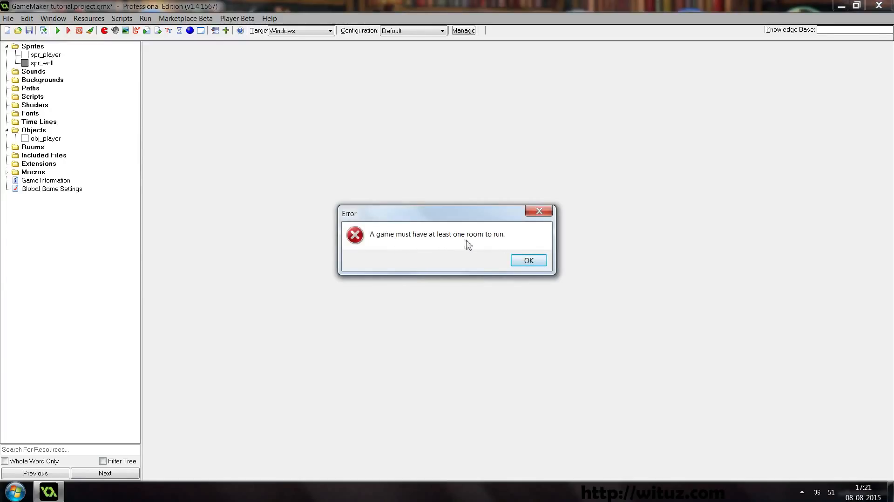
pyautogui.click(527, 261)
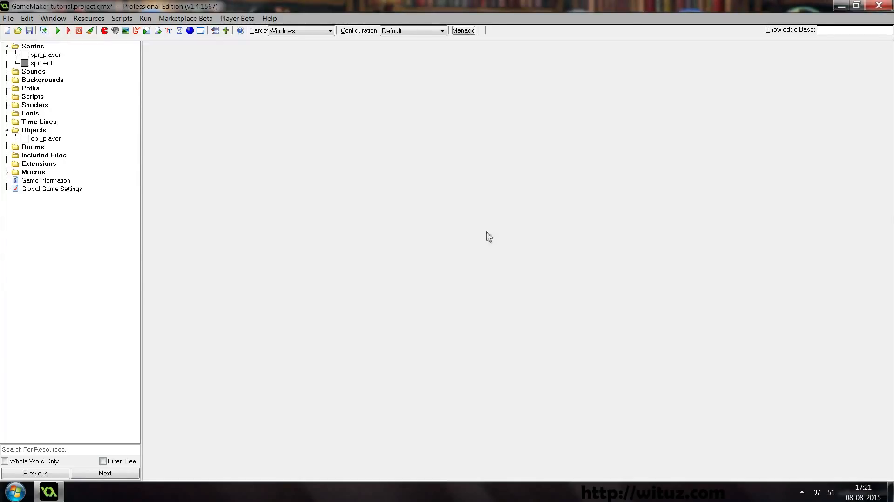
pyautogui.click(200, 30)
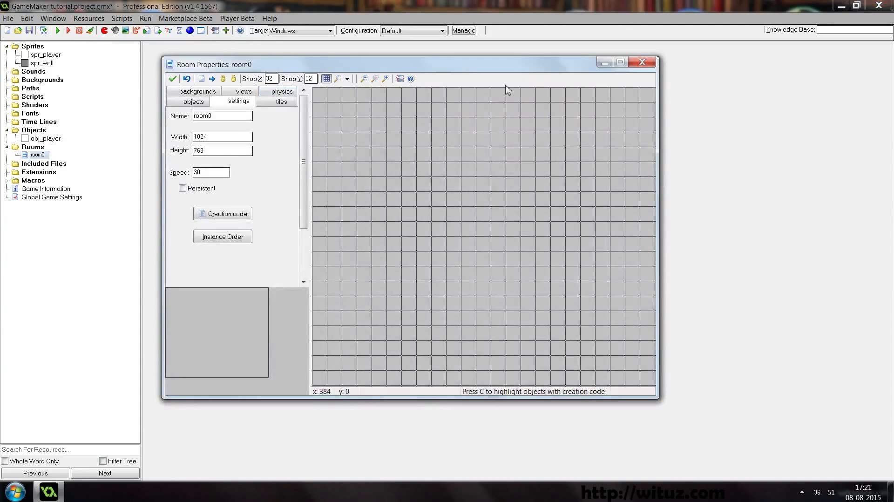
pyautogui.moveTo(658, 404); pyautogui.dragTo(813, 465)
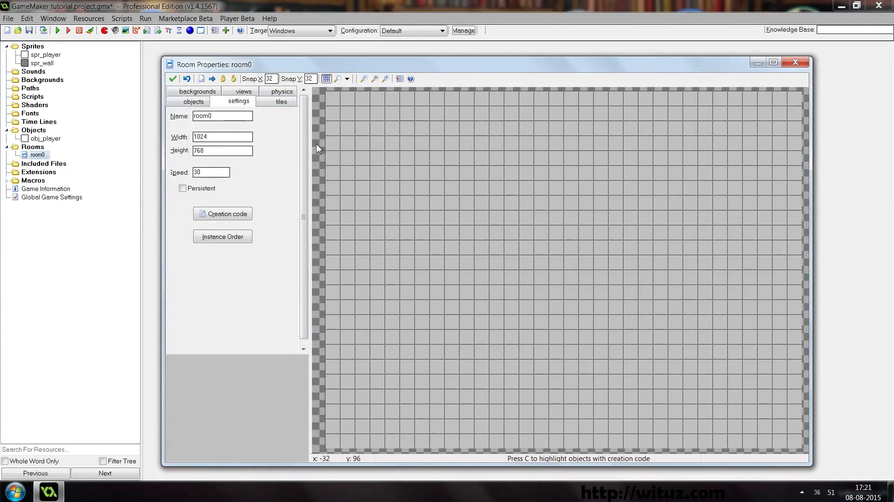
# - Place one obj_player instance near the centre of the room and run the game
pyautogui.click(203, 103)
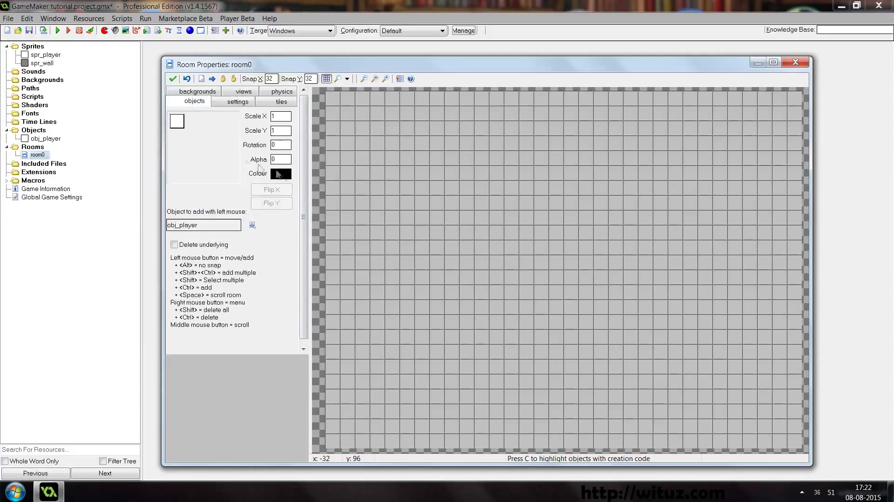
pyautogui.click(252, 225)
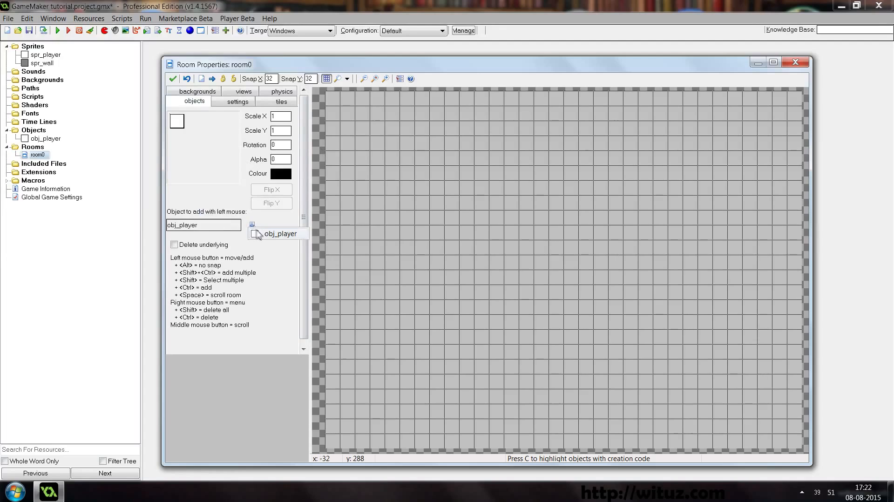
pyautogui.click(272, 237)
pyautogui.click(531, 265)
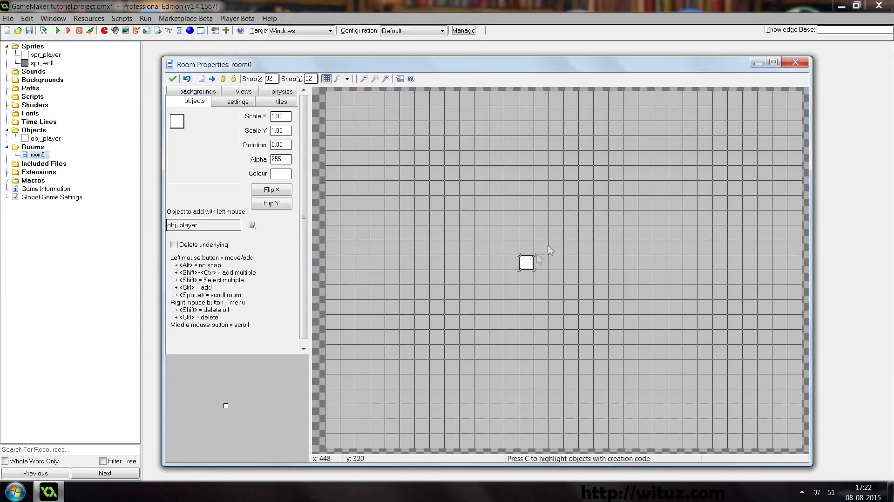
pyautogui.click(59, 32)
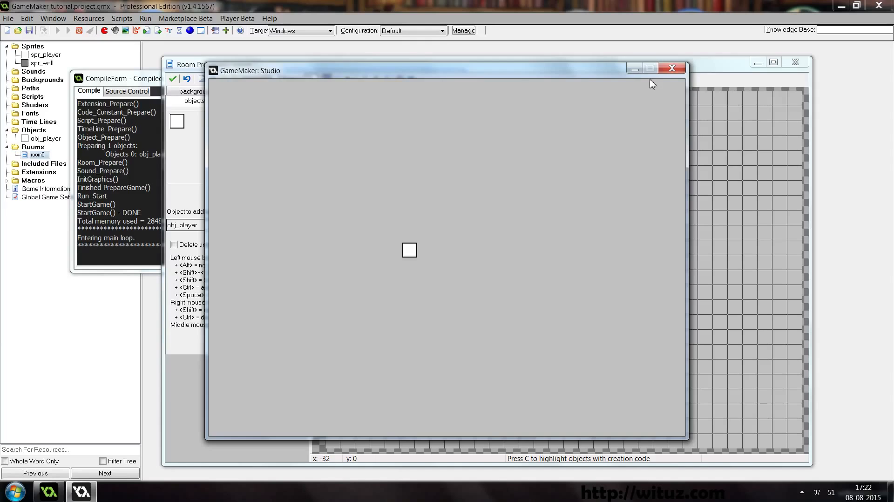
# - Close the running game and its compile log, and save and close the room0 editor
pyautogui.click(672, 69)
pyautogui.click(447, 76)
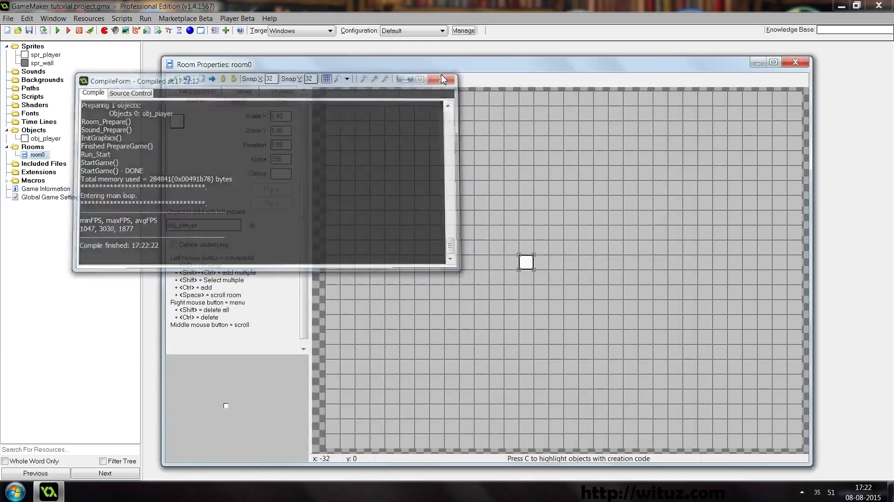
pyautogui.click(175, 81)
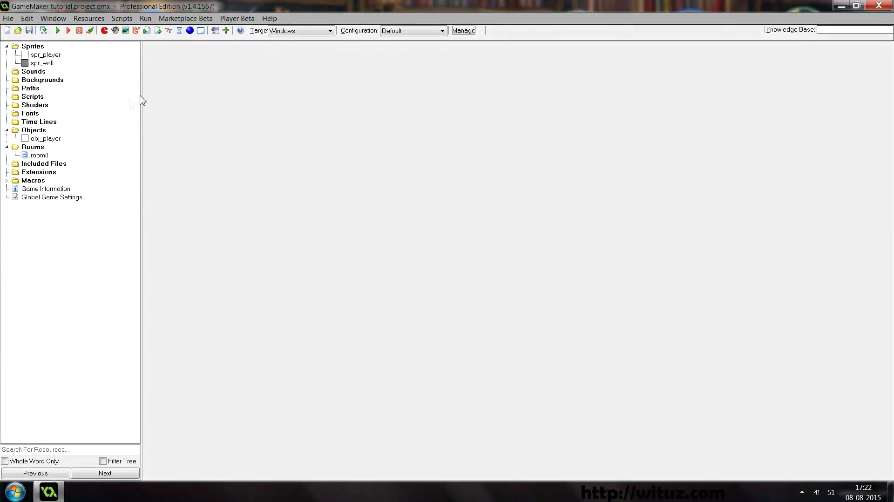
# - Open the obj_player object and add a key press event for the Left arrow key
pyautogui.doubleClick(55, 141)
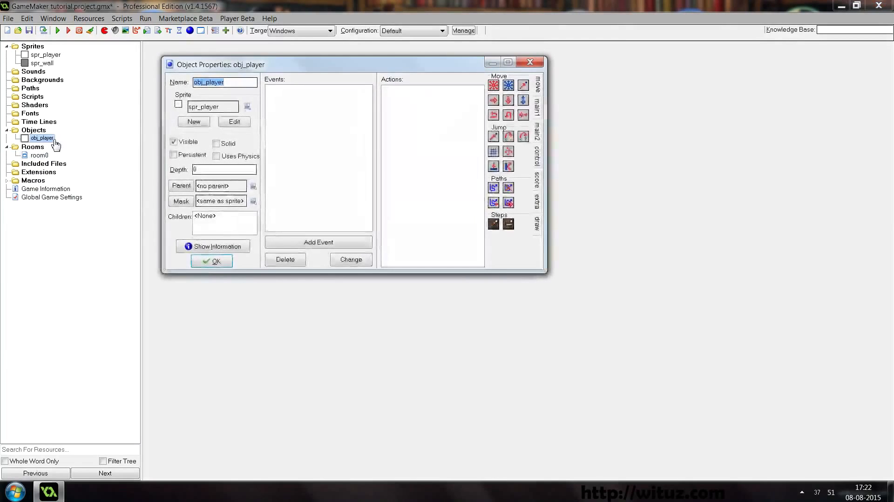
pyautogui.moveTo(252, 66); pyautogui.dragTo(321, 104)
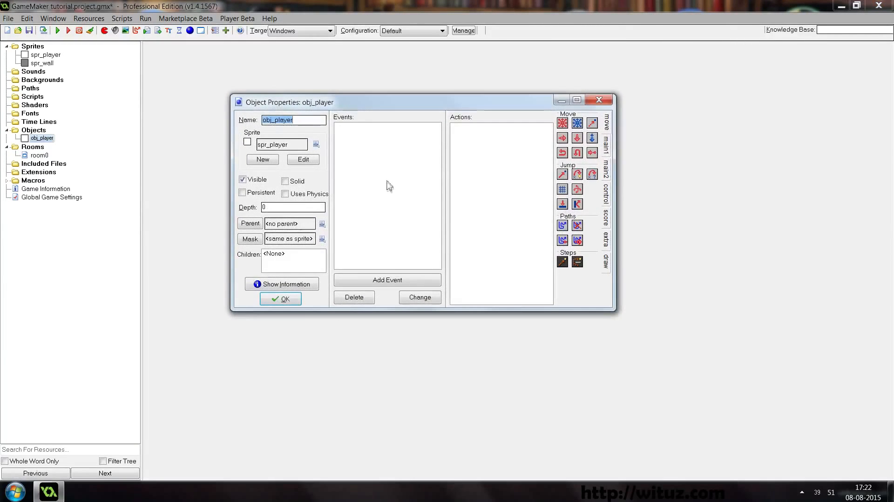
pyautogui.click(398, 281)
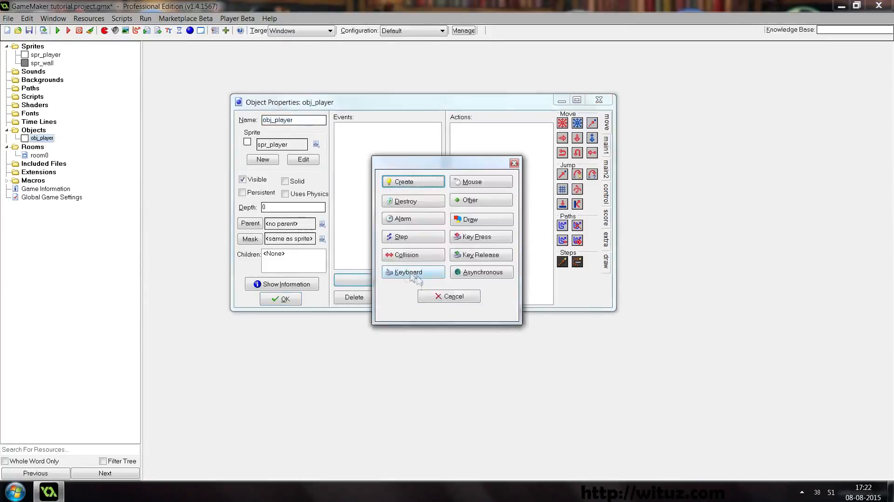
pyautogui.click(435, 298)
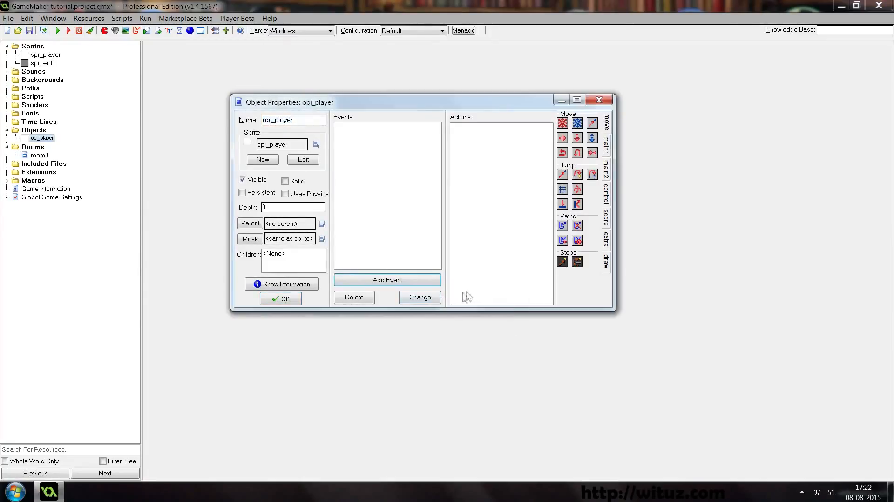
pyautogui.click(387, 280)
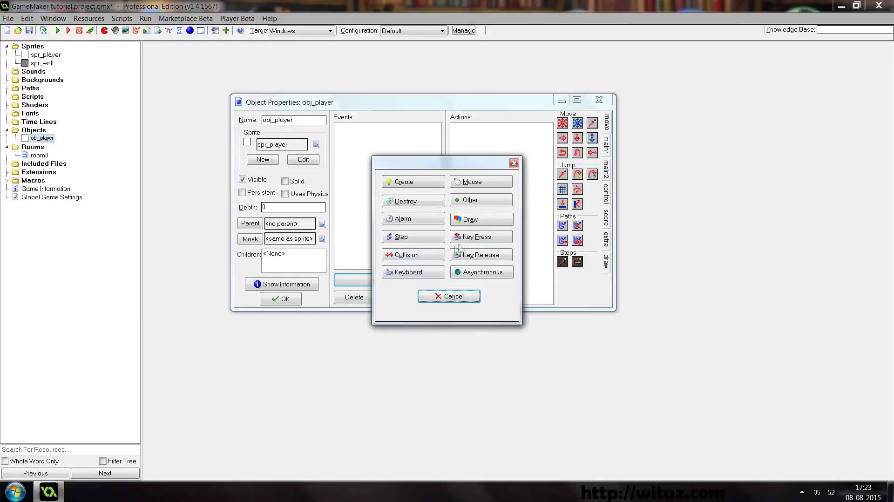
pyautogui.click(475, 240)
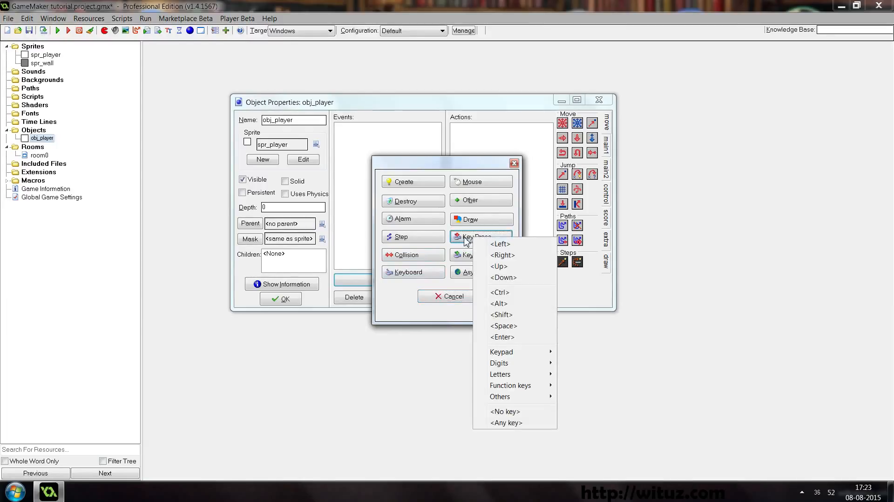
pyautogui.click(483, 246)
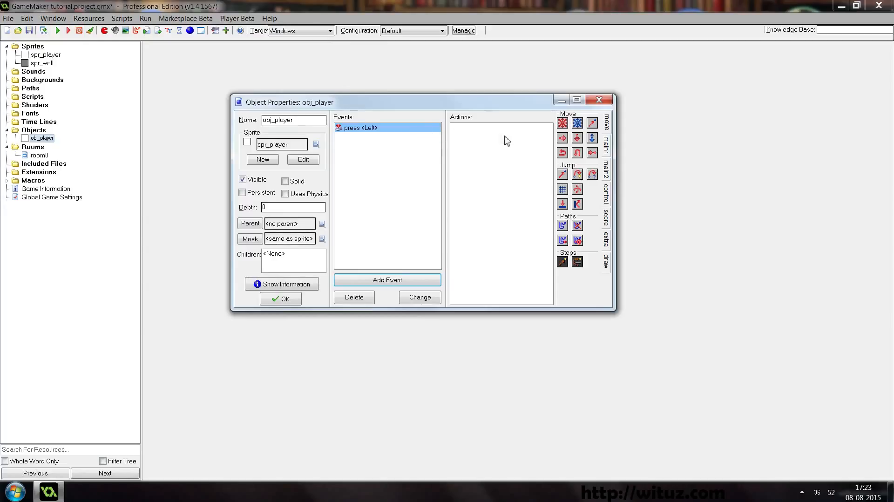
# - Look through the action categories available for the Left key press event, from main1 to draw and back to move
pyautogui.click(606, 148)
pyautogui.click(607, 172)
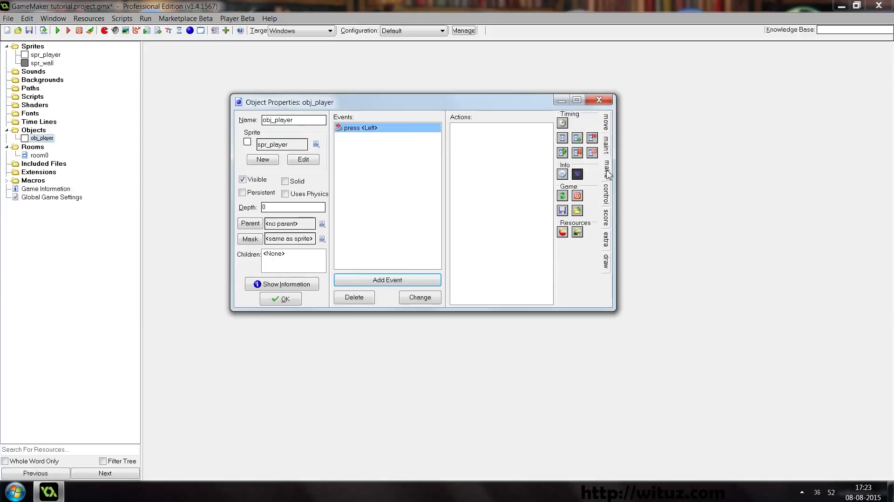
pyautogui.click(609, 196)
pyautogui.click(608, 219)
pyautogui.click(607, 240)
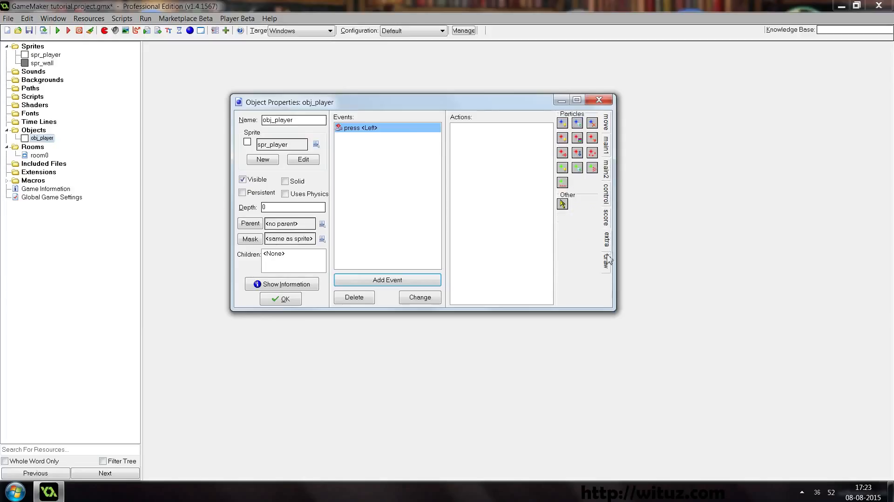
pyautogui.click(608, 262)
pyautogui.click(606, 129)
pyautogui.click(607, 145)
pyautogui.click(607, 130)
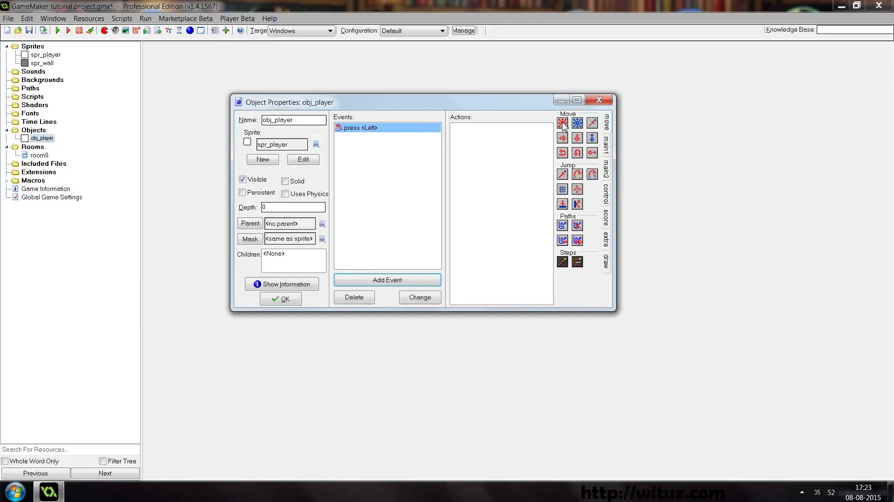
# - Add a Move Fixed action to the Left key press event with the left direction and a speed of 4
pyautogui.moveTo(563, 125); pyautogui.dragTo(512, 139)
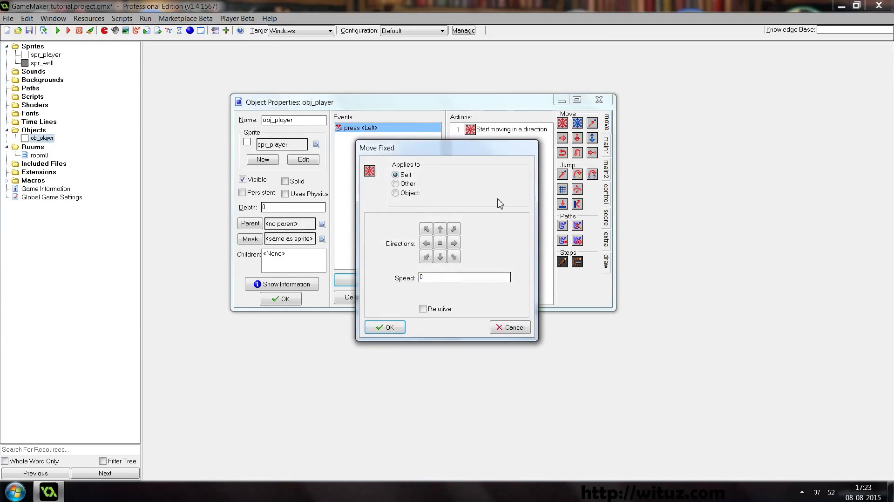
pyautogui.moveTo(479, 156); pyautogui.dragTo(771, 117)
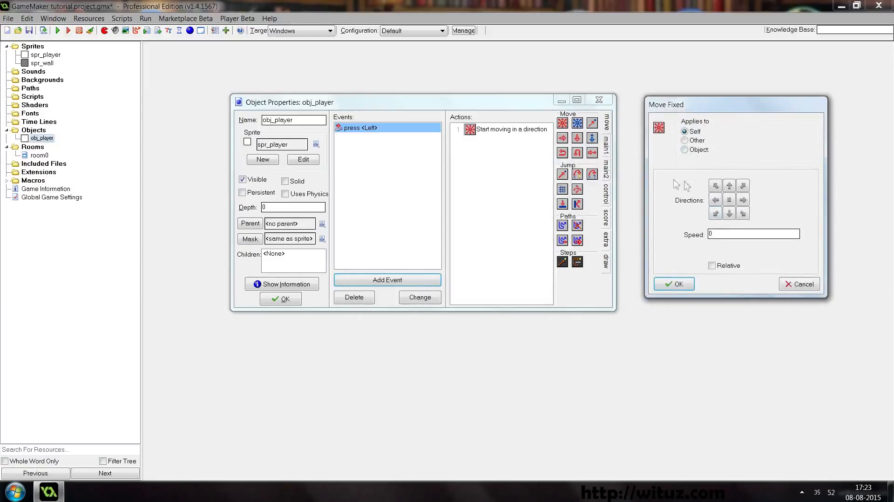
pyautogui.click(715, 201)
pyautogui.click(676, 284)
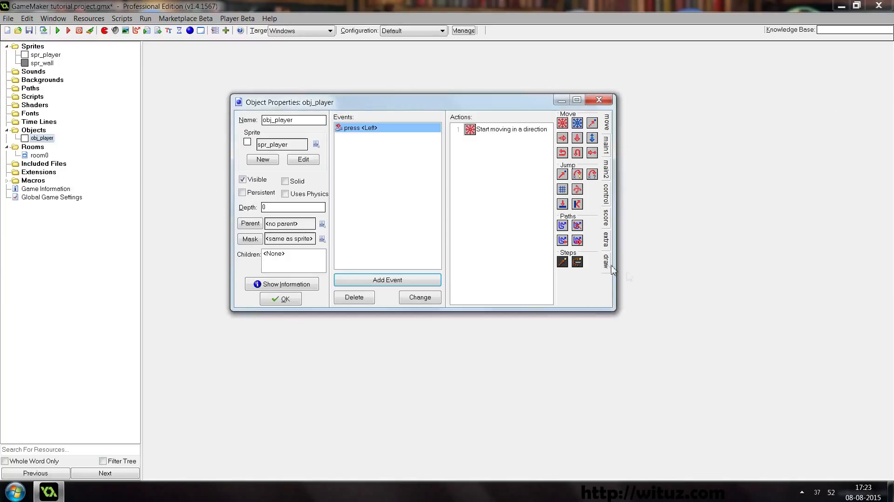
# - Run the game to test the player's leftward movement, and close the game and compile log
pyautogui.click(58, 30)
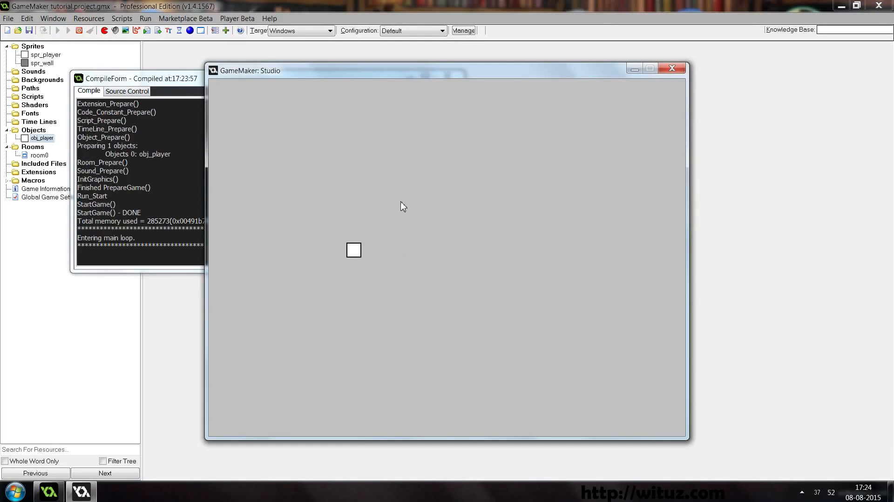
pyautogui.click(672, 69)
pyautogui.click(447, 76)
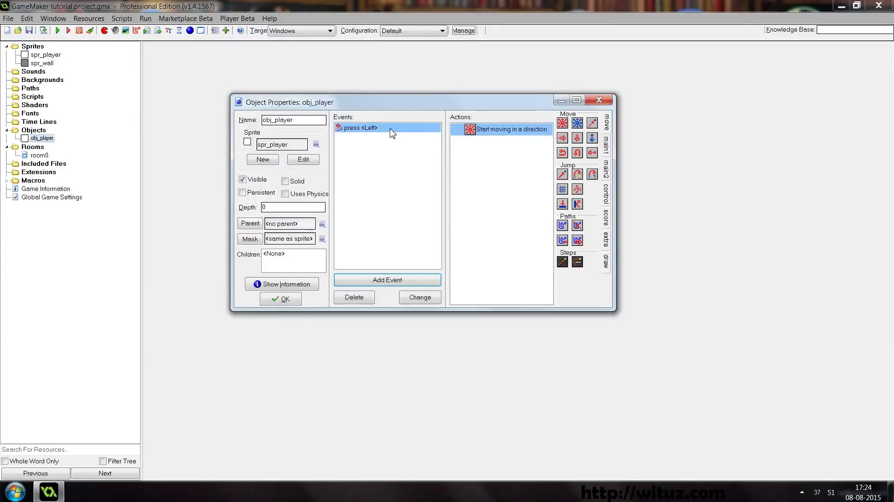
# - Duplicate the Left key press event for the Right arrow key and change its movement direction to right only
pyautogui.rightClick(370, 127)
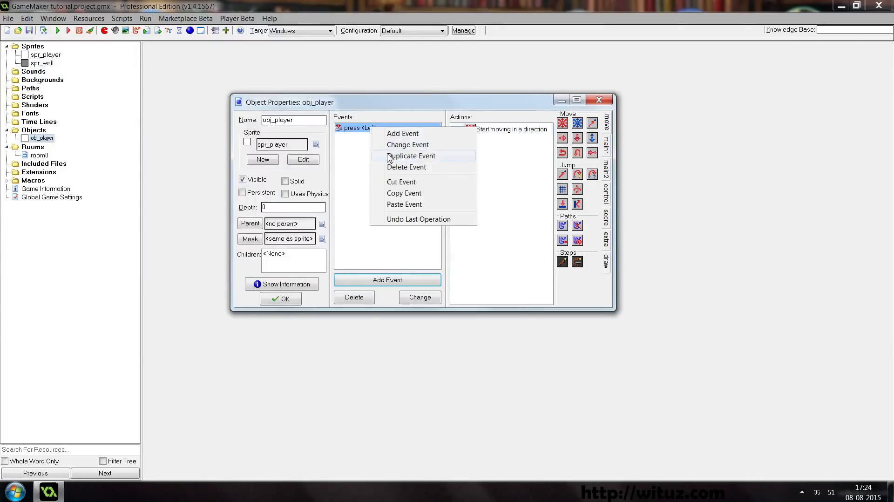
pyautogui.click(388, 155)
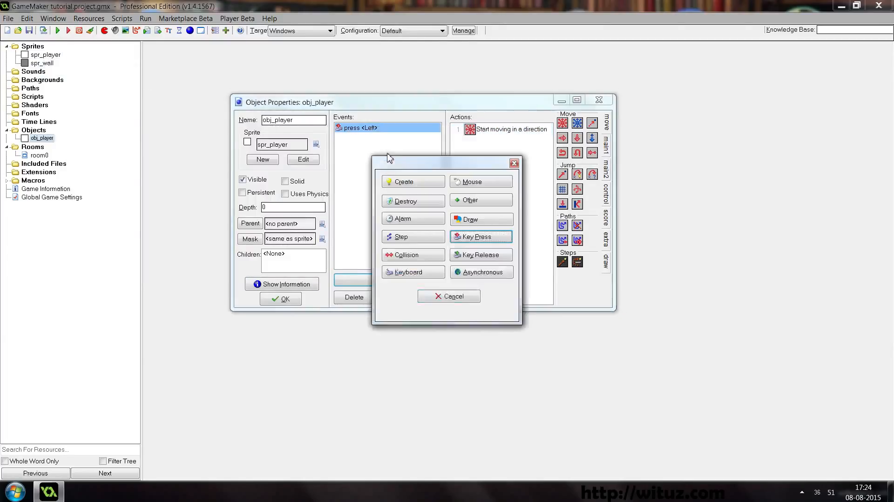
pyautogui.click(467, 238)
pyautogui.click(472, 253)
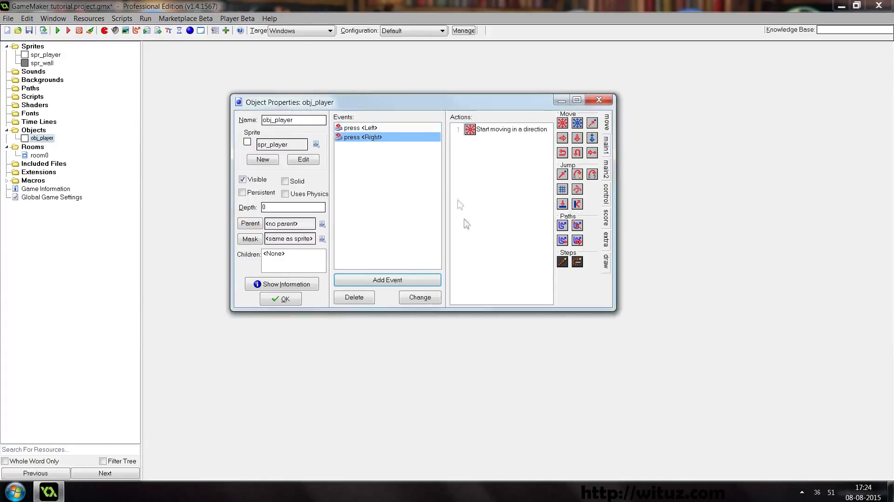
pyautogui.doubleClick(471, 130)
pyautogui.click(715, 200)
pyautogui.click(743, 200)
pyautogui.click(679, 284)
# - Run the game, test moving the player left and right, and close it
pyautogui.click(58, 30)
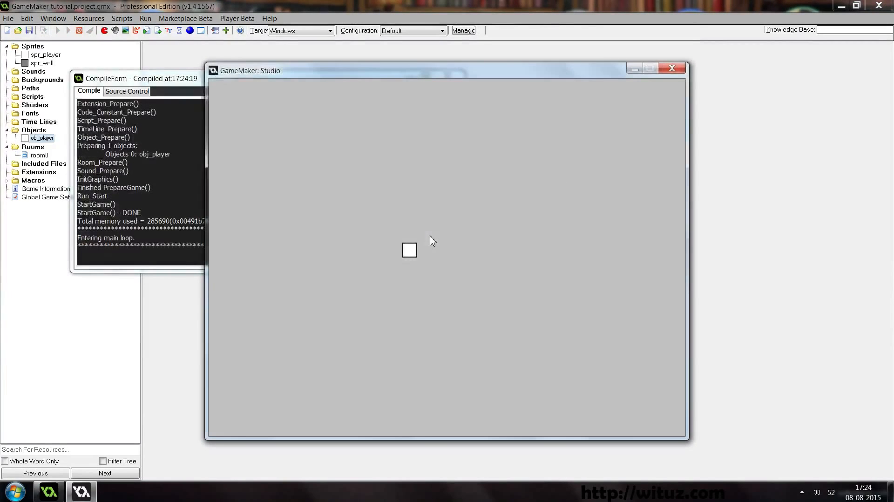
pyautogui.press('Left')
pyautogui.press('Right')
pyautogui.click(672, 68)
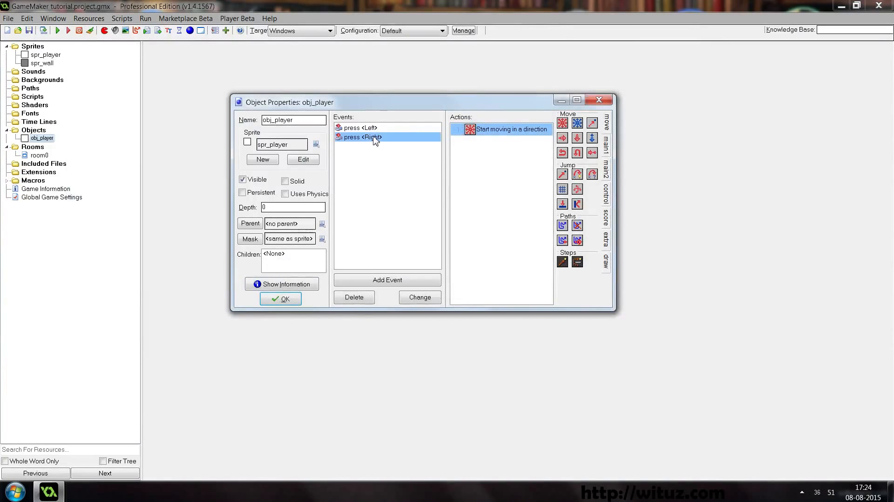
# - Duplicate the Right key press event for the Up arrow key and change its movement direction to up only
pyautogui.rightClick(374, 138)
pyautogui.click(401, 165)
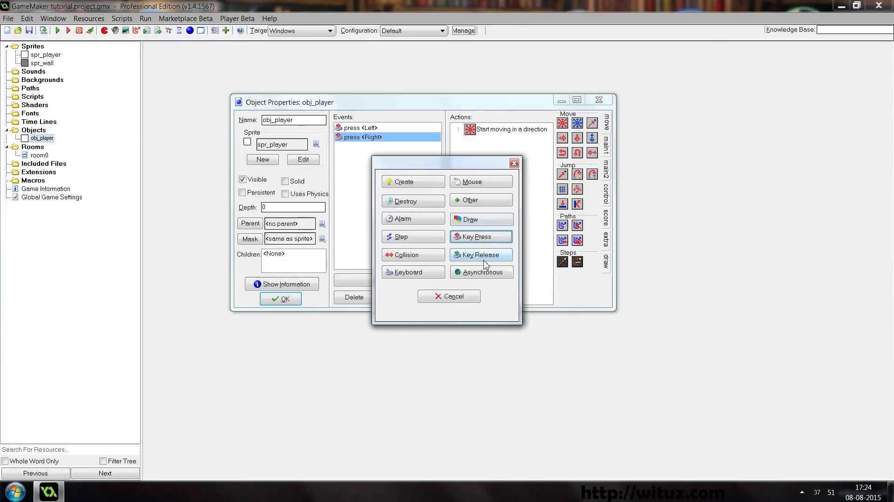
pyautogui.click(481, 237)
pyautogui.click(505, 274)
pyautogui.doubleClick(511, 129)
pyautogui.click(743, 200)
pyautogui.click(730, 185)
pyautogui.click(674, 284)
# - Duplicate the Up key press event for the Down arrow key and change its movement direction to down only
pyautogui.rightClick(399, 136)
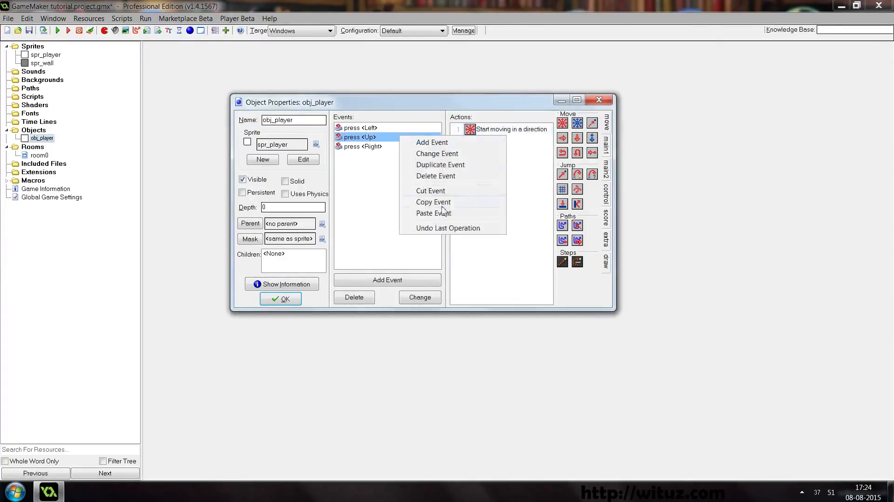
pyautogui.click(441, 165)
pyautogui.click(464, 237)
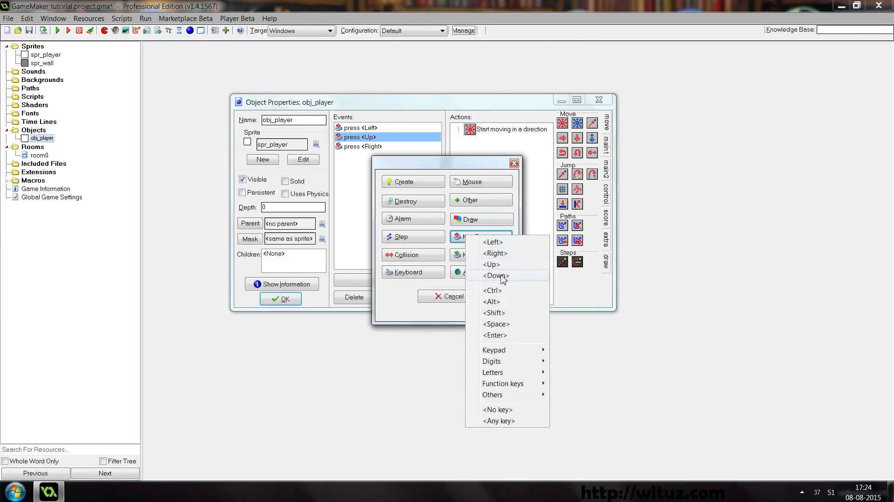
pyautogui.click(496, 276)
pyautogui.doubleClick(494, 129)
pyautogui.click(729, 186)
pyautogui.click(729, 214)
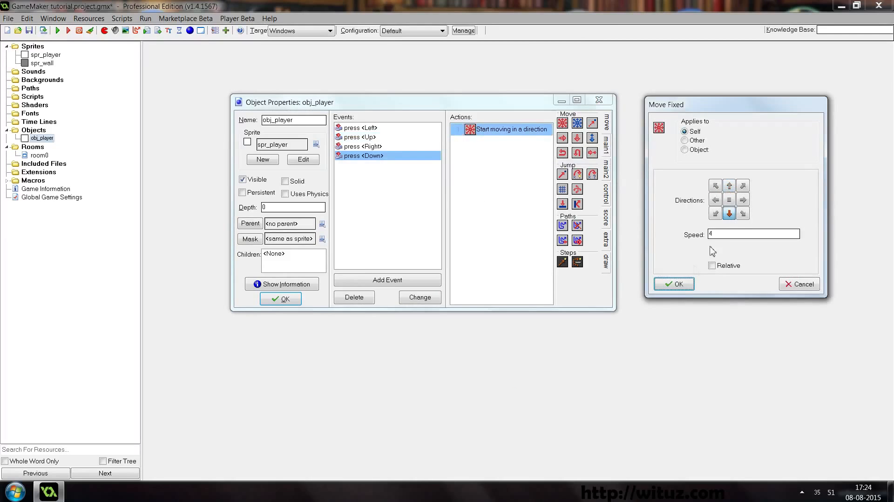
pyautogui.click(673, 284)
# - Run the game to test the player's movement in all four directions, and close the game and the obj_player properties
pyautogui.click(57, 31)
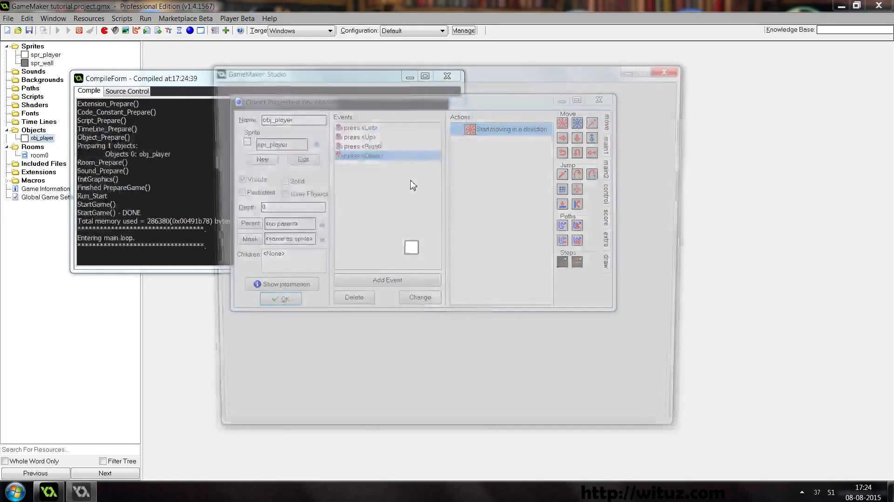
pyautogui.press('Right')
pyautogui.press('Up')
pyautogui.press('Left')
pyautogui.press('Down')
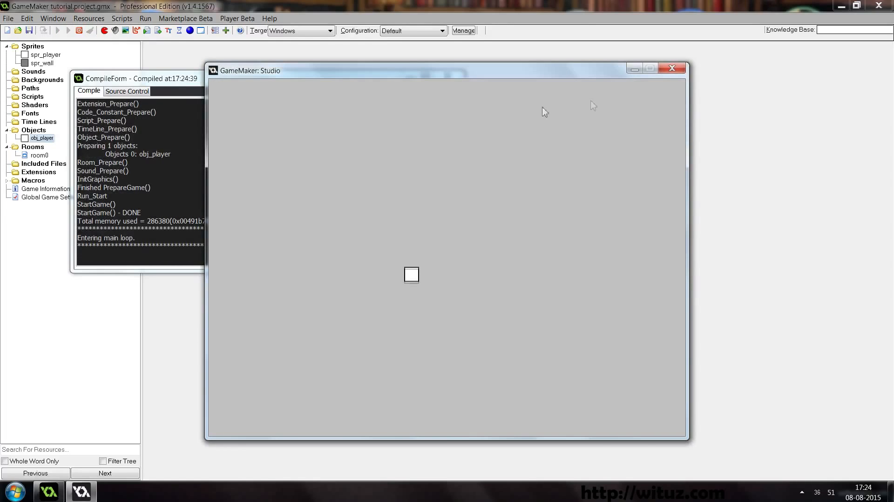
pyautogui.click(672, 68)
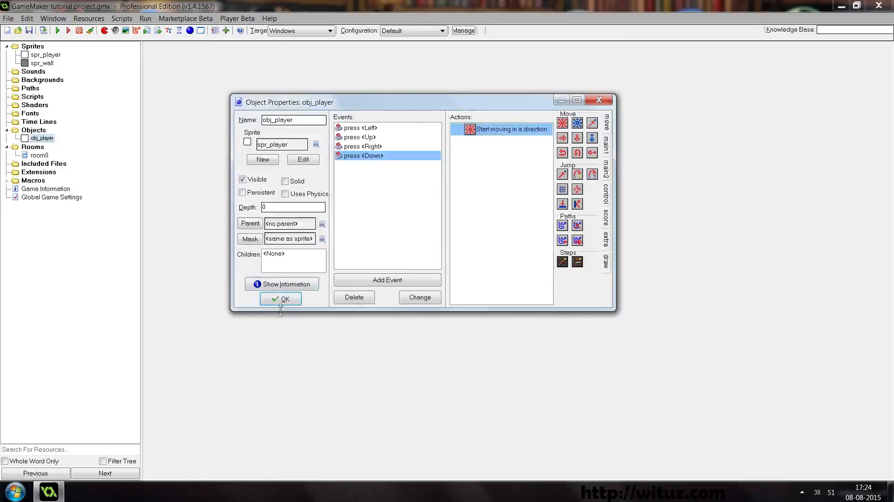
pyautogui.click(280, 299)
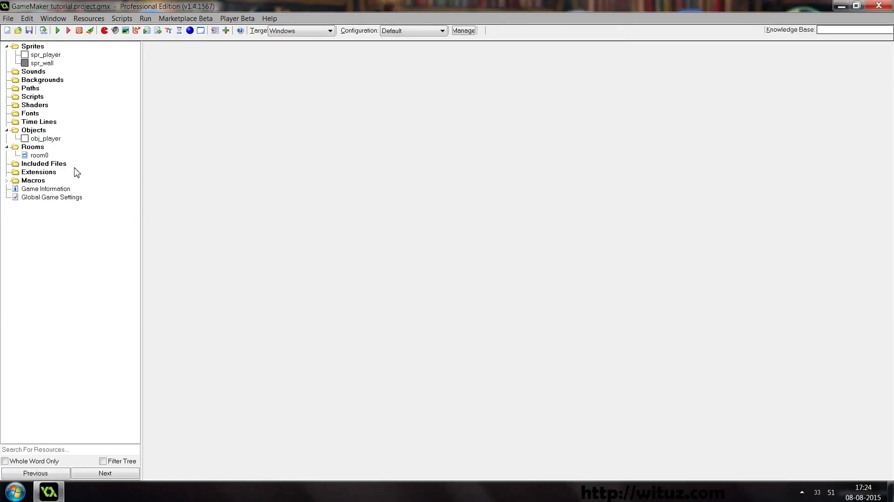
# - Create an object named obj_wall with the spr_wall sprite and make it solid
pyautogui.rightClick(41, 134)
pyautogui.click(38, 136)
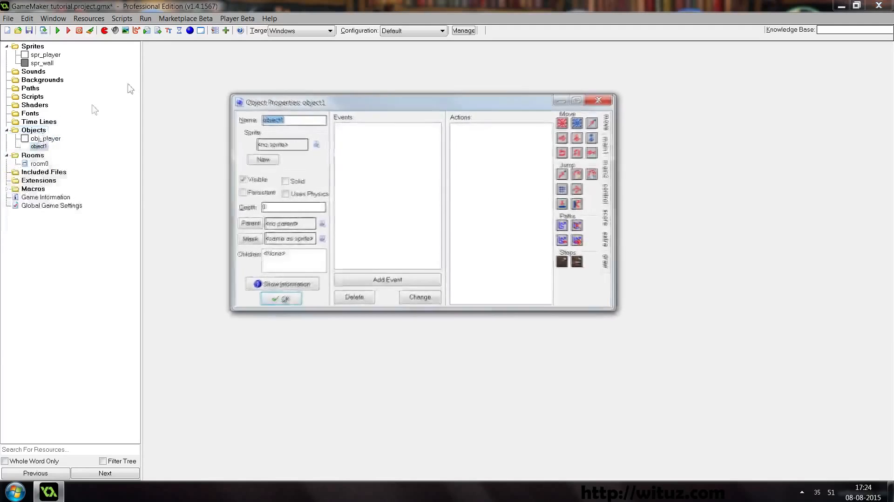
pyautogui.write('obj')
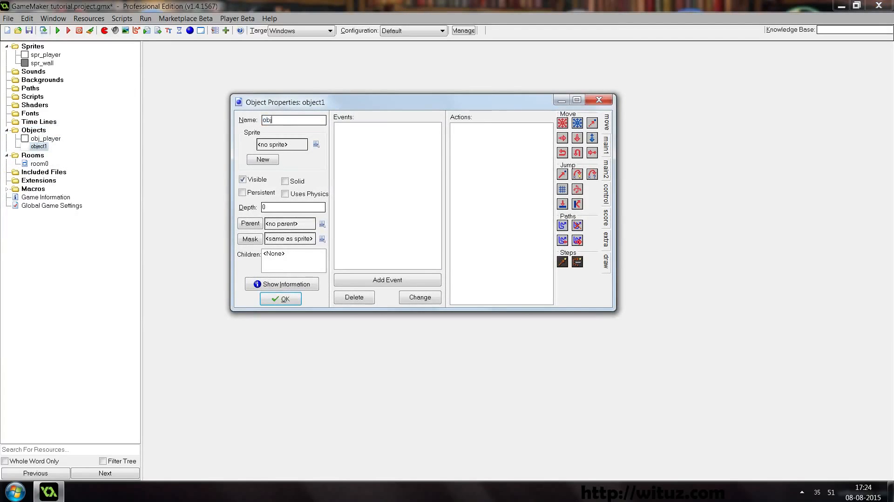
pyautogui.write('_wall')
pyautogui.click(316, 144)
pyautogui.click(326, 170)
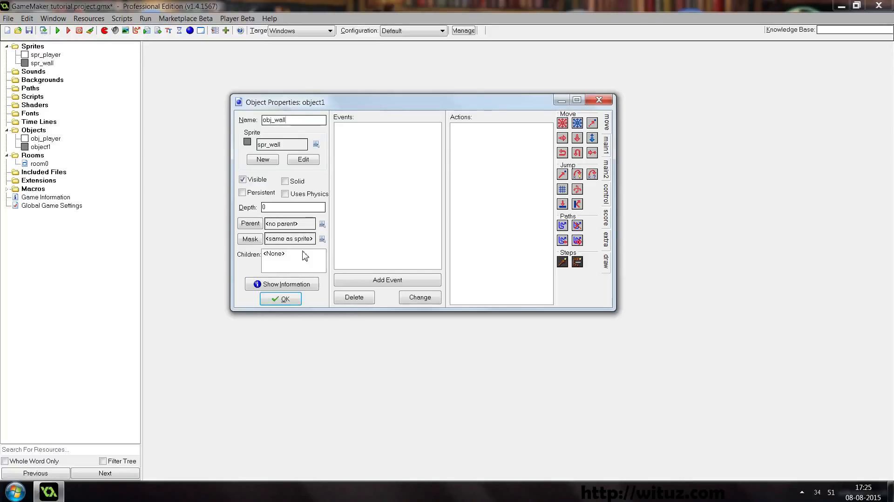
pyautogui.click(285, 183)
pyautogui.click(287, 299)
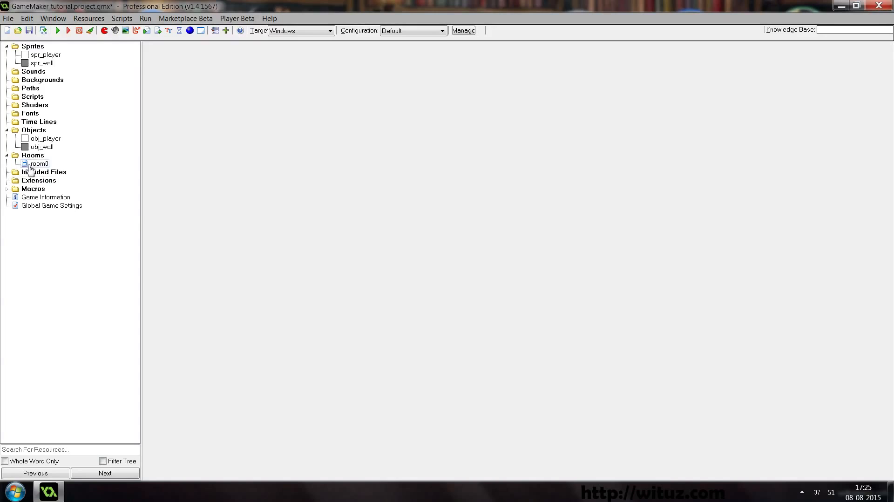
# - Add a collision event with obj_wall to obj_player that stops its movement, using Move Fixed with the centre direction and speed 0
pyautogui.doubleClick(45, 139)
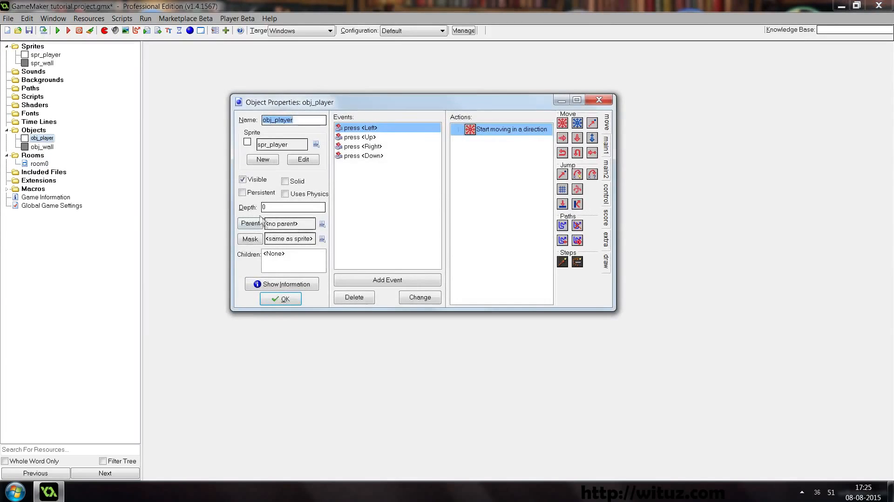
pyautogui.click(368, 281)
pyautogui.moveTo(435, 176); pyautogui.dragTo(693, 137)
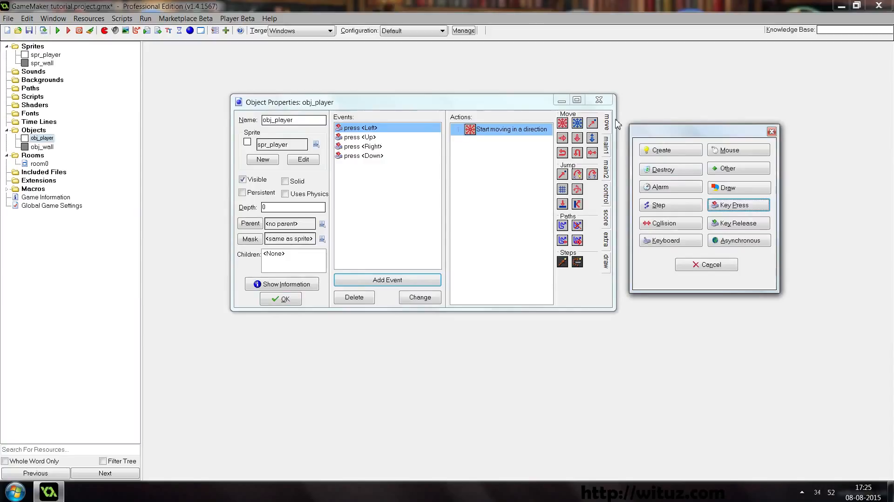
pyautogui.click(692, 224)
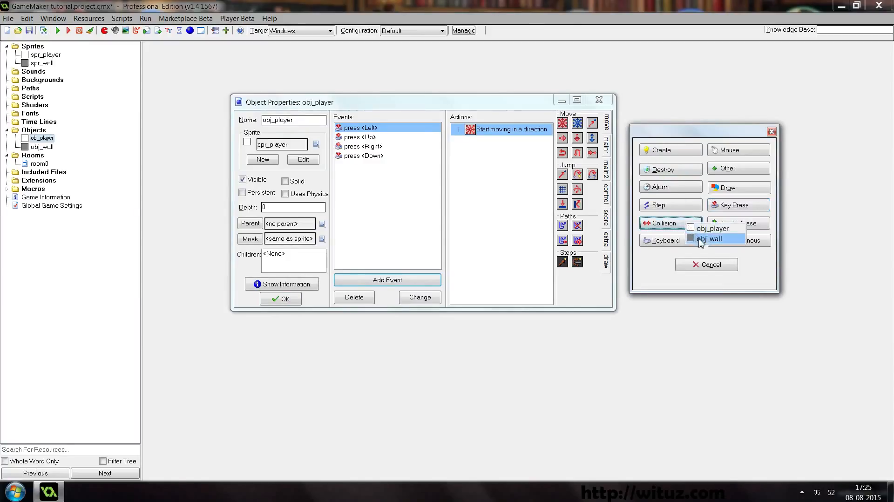
pyautogui.click(701, 240)
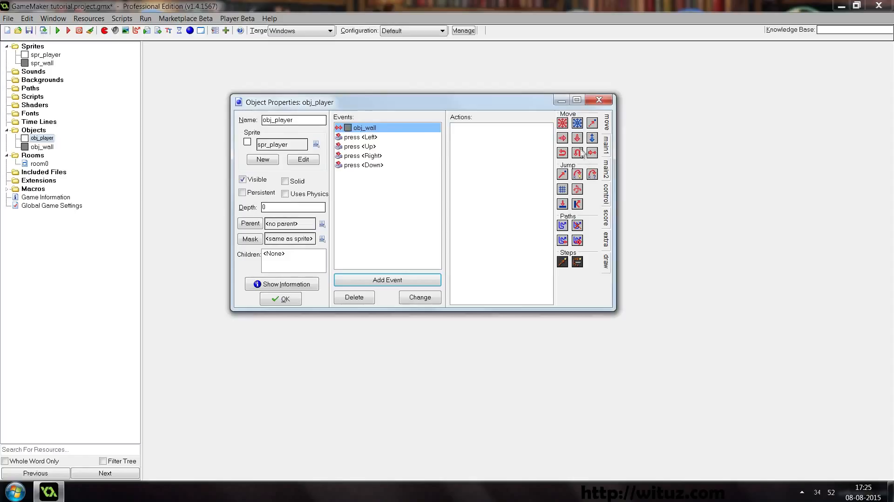
pyautogui.click(562, 123)
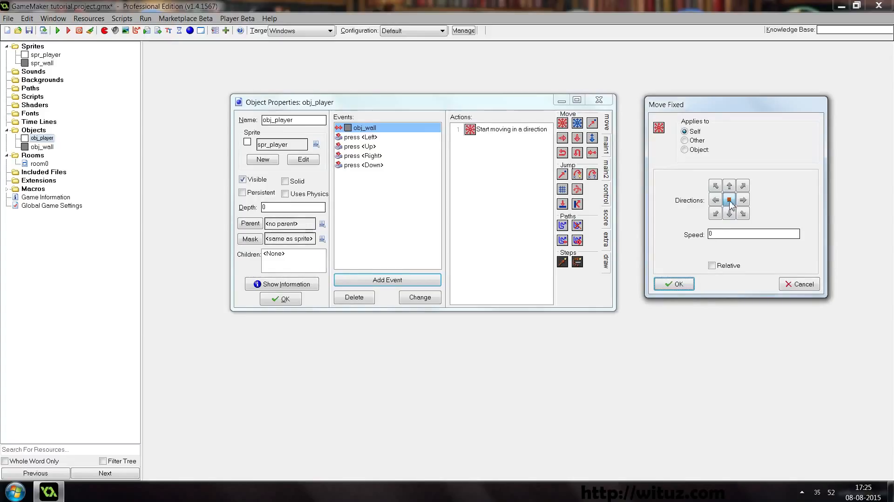
pyautogui.click(675, 284)
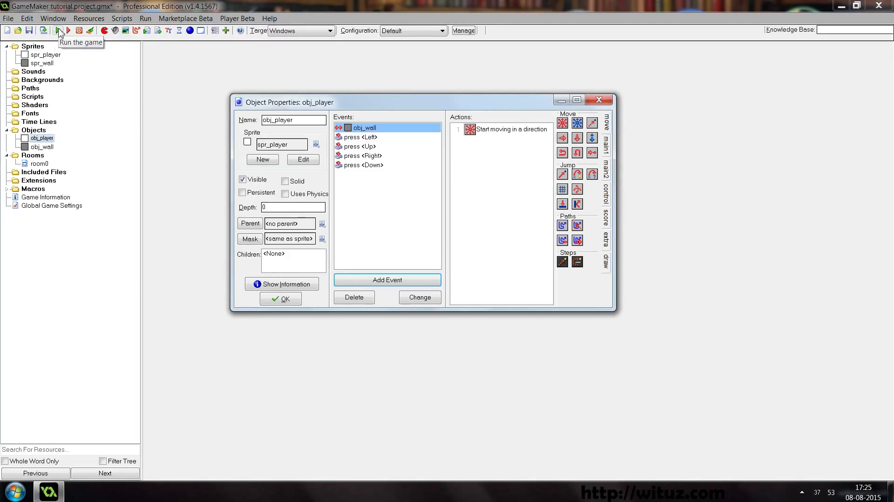
# - In room0, place a vertical column of nine obj_wall instances on the player's right side
pyautogui.doubleClick(37, 163)
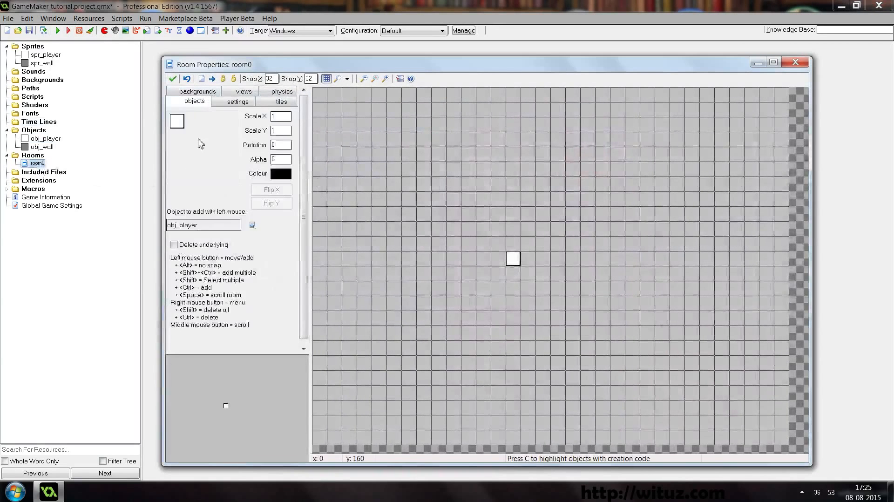
pyautogui.click(198, 139)
pyautogui.click(208, 154)
pyautogui.keyDown('ctrl'); pyautogui.keyDown('shift'); pyautogui.moveTo(634, 197); pyautogui.dragTo(636, 326); pyautogui.keyUp('shift'); pyautogui.keyUp('ctrl')
# - Run the game to test the player's collision with the wall column, and close the game
pyautogui.press('F5')
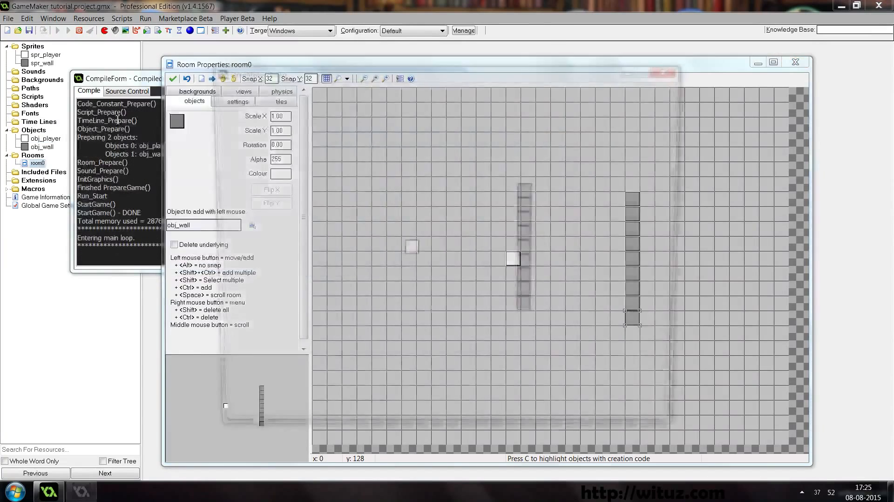
pyautogui.press('Right')
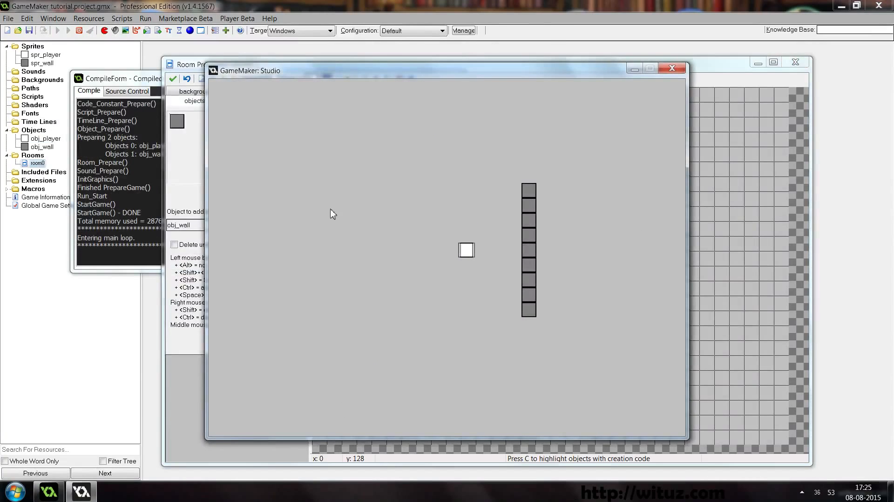
pyautogui.press('Up')
pyautogui.press('Left')
pyautogui.press('Down')
pyautogui.press('Right')
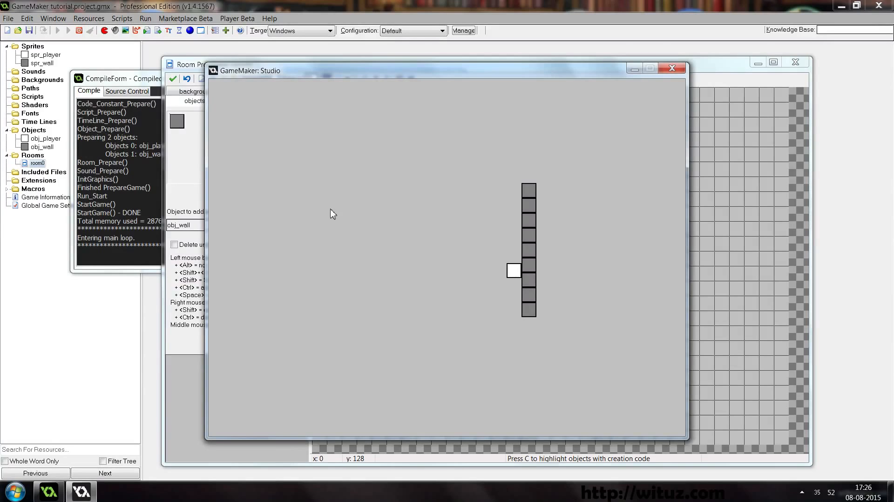
pyautogui.click(672, 68)
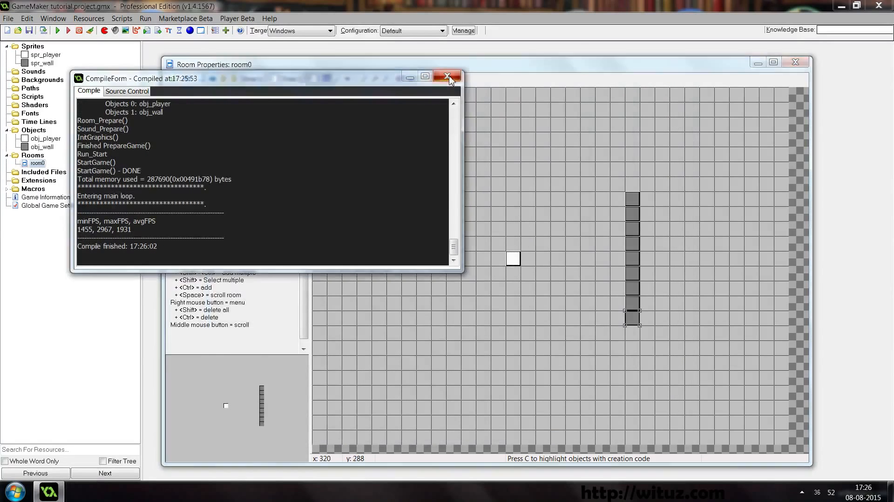
# - Extend the walls into a closed rectangle with a hook-shaped inner wall, and reposition the player inside the hook
pyautogui.click(582, 199)
pyautogui.click(614, 203)
pyautogui.moveTo(615, 208)
pyautogui.keyDown('shift'); pyautogui.mouseDown()
pyautogui.moveTo(454, 201)
pyautogui.moveTo(460, 279)
pyautogui.moveTo(553, 281)
pyautogui.moveTo(559, 246)
pyautogui.mouseUp(); pyautogui.keyUp('shift')
pyautogui.moveTo(624, 321)
pyautogui.keyDown('shift'); pyautogui.mouseDown()
pyautogui.moveTo(431, 321)
pyautogui.moveTo(409, 309)
pyautogui.moveTo(411, 200)
pyautogui.moveTo(440, 202)
pyautogui.mouseUp(); pyautogui.keyUp('shift')
pyautogui.moveTo(514, 250); pyautogui.dragTo(499, 250)
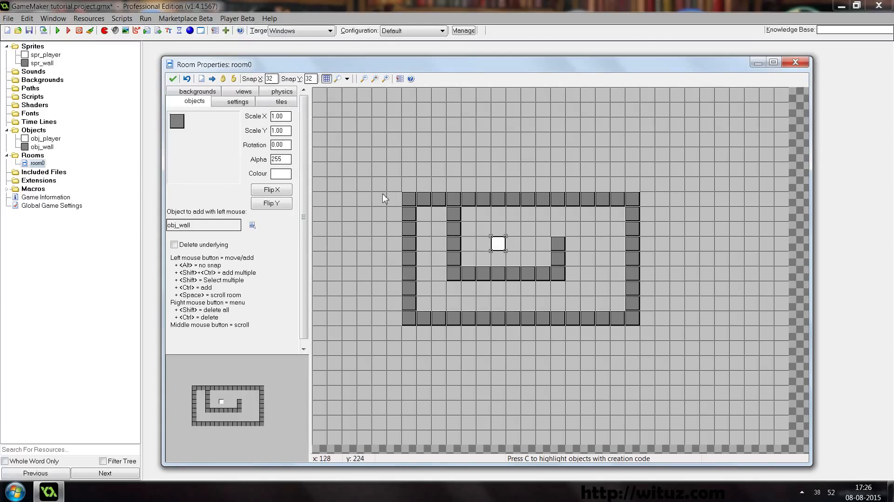
# - Run the game to test steering the player through the walled maze to its upper-left corridor, and close the game
pyautogui.click(57, 30)
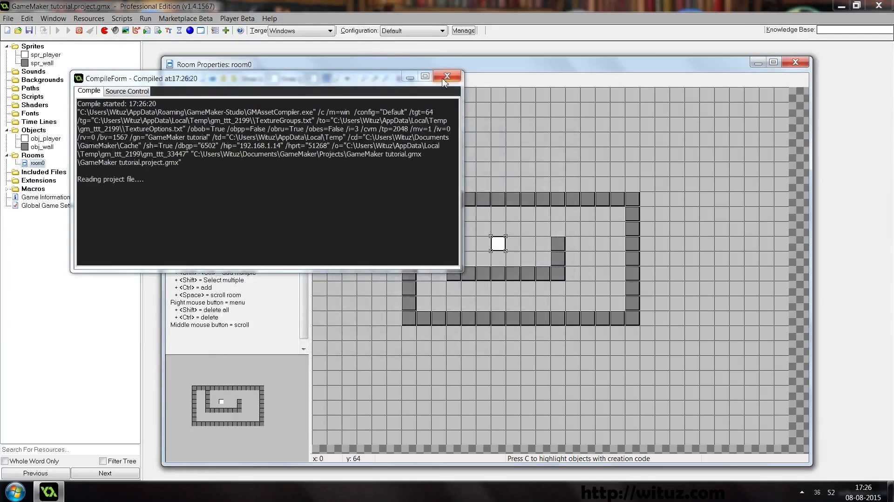
pyautogui.press('Up')
pyautogui.press('Right')
pyautogui.press('Down')
pyautogui.press('Left')
pyautogui.press('Left')
pyautogui.press('Up')
pyautogui.press('Down')
pyautogui.press('Up')
pyautogui.press('Down')
pyautogui.press('Up')
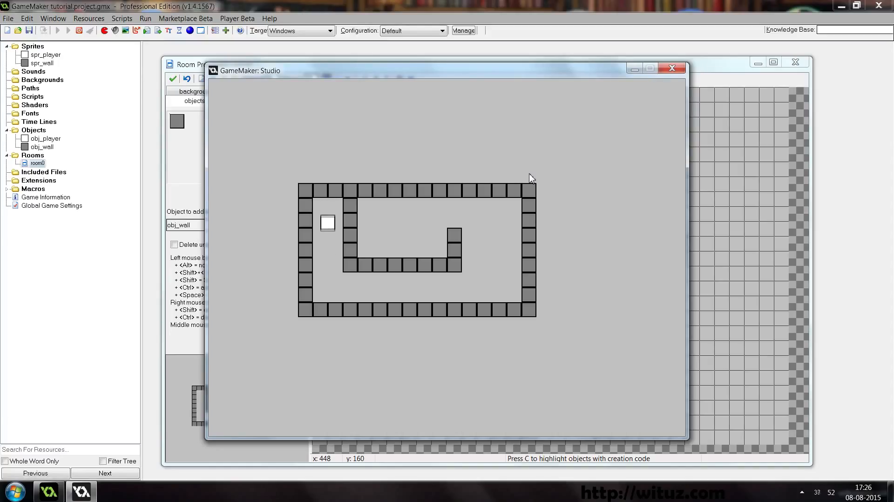
pyautogui.click(671, 69)
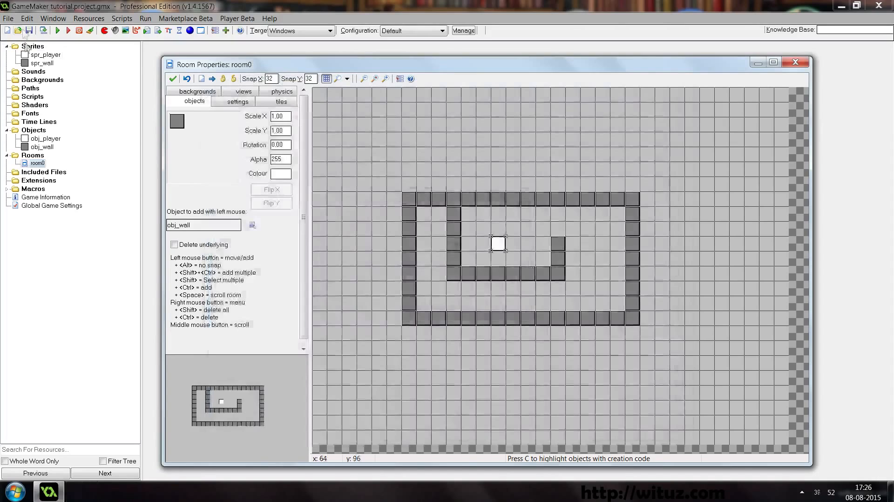
# - Create a sprite named spr_goal with a new blank 64 x 64 image
pyautogui.rightClick(33, 46)
pyautogui.click(40, 55)
pyautogui.write('spr_goal')
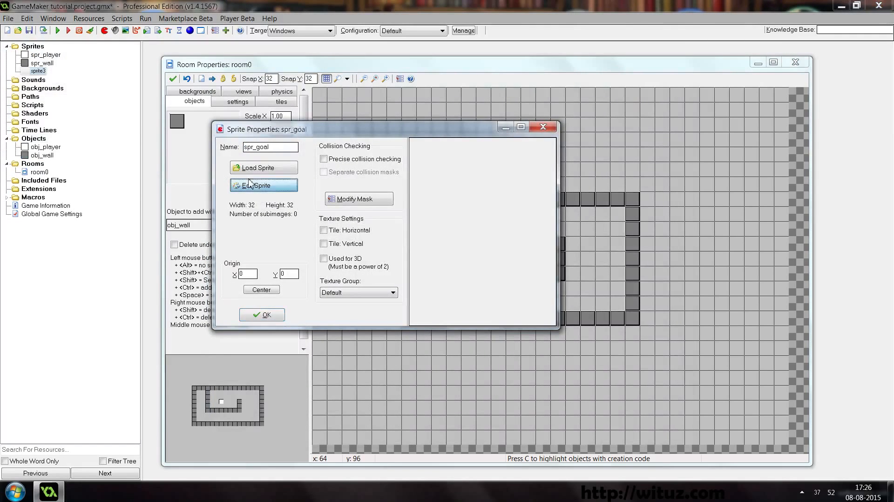
pyautogui.click(250, 185)
pyautogui.click(464, 79)
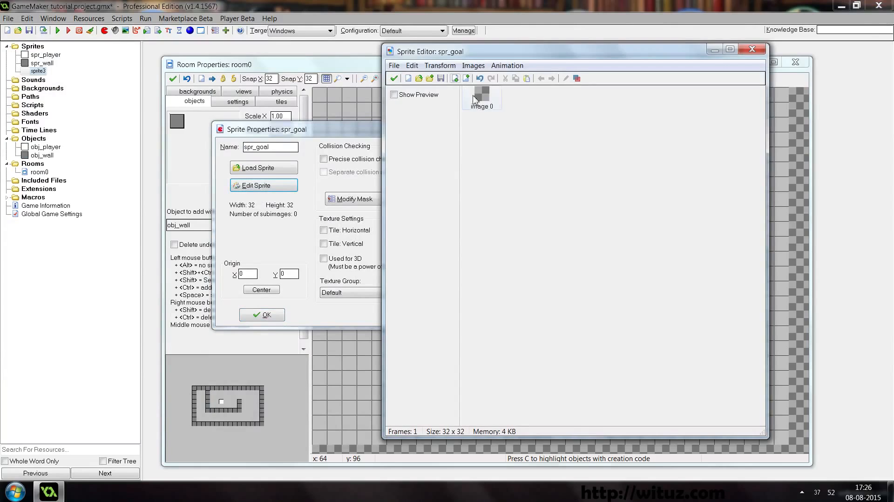
pyautogui.click(408, 79)
pyautogui.press('Return')
# - Flood fill the spr_goal image with dark green at opacity 133, and save the sprite
pyautogui.doubleClick(489, 102)
pyautogui.scroll(-2, 441, 130)
pyautogui.click(677, 93)
pyautogui.scroll(-1, 669, 196)
pyautogui.moveTo(683, 240); pyautogui.dragTo(680, 240)
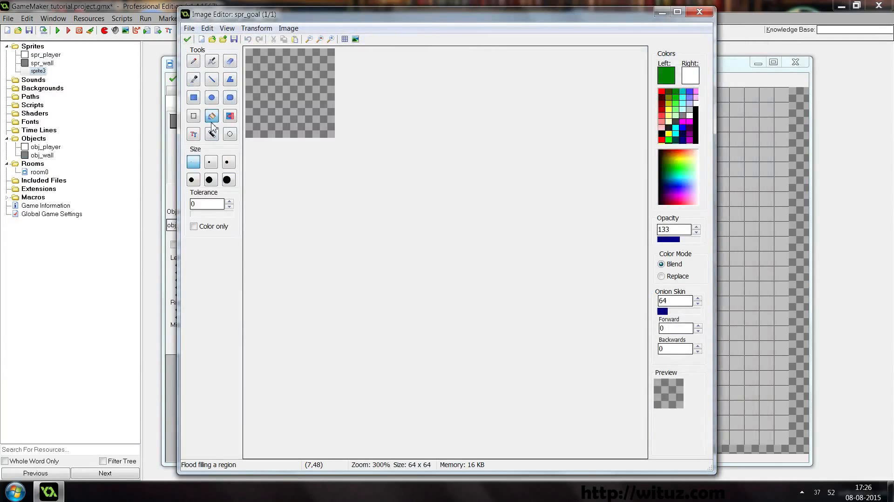
pyautogui.click(298, 93)
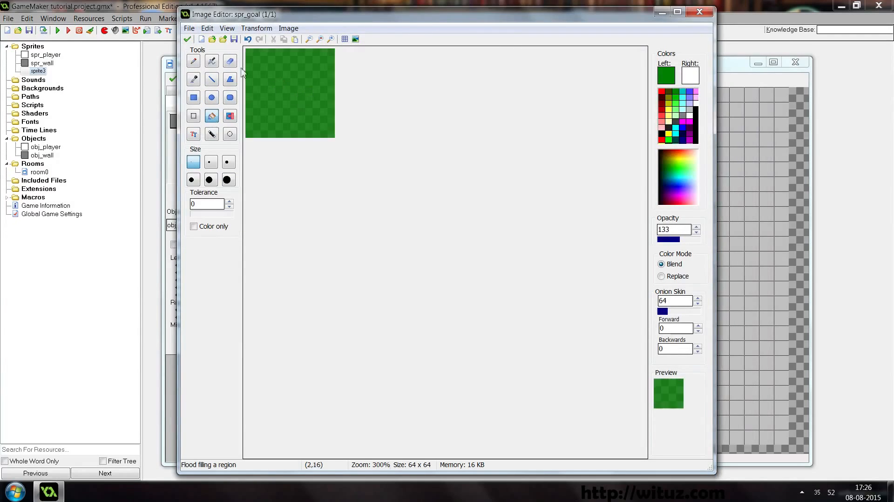
pyautogui.click(187, 39)
pyautogui.click(394, 78)
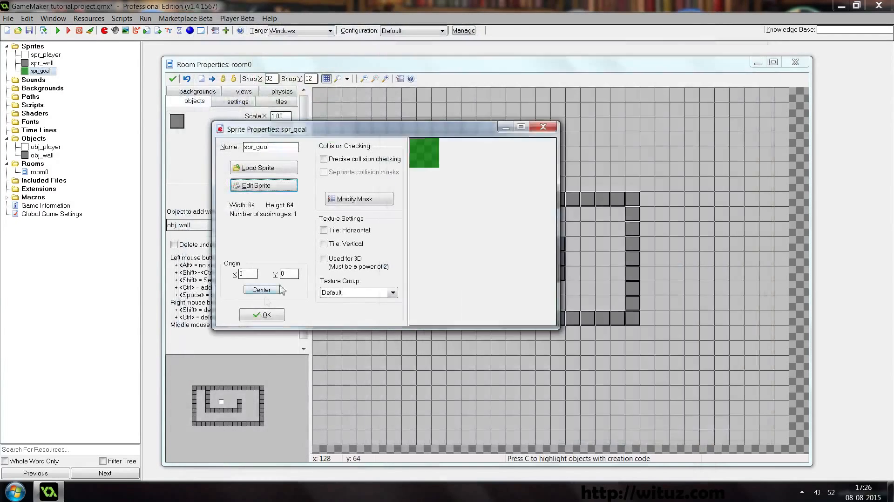
pyautogui.click(262, 315)
# - Create an object named obj_goal with the spr_goal sprite
pyautogui.rightClick(41, 140)
pyautogui.click(53, 147)
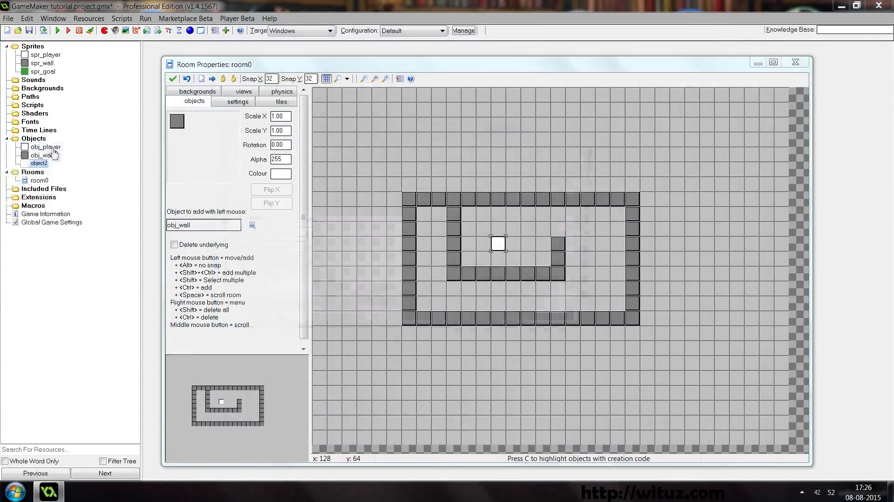
pyautogui.write('obj_goal')
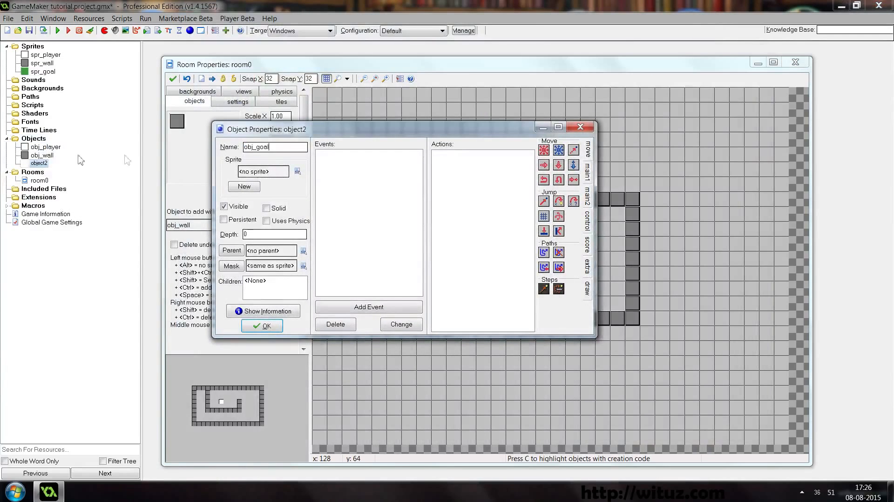
pyautogui.click(298, 171)
pyautogui.click(321, 202)
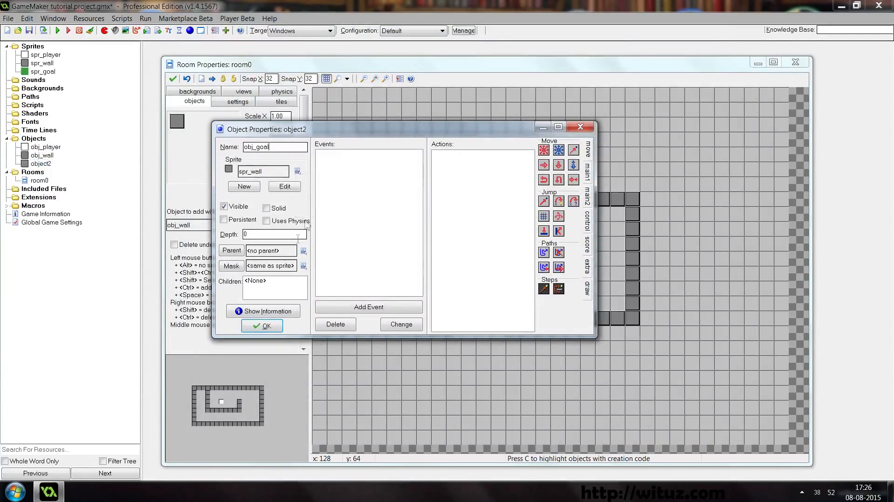
pyautogui.click(298, 172)
pyautogui.click(321, 211)
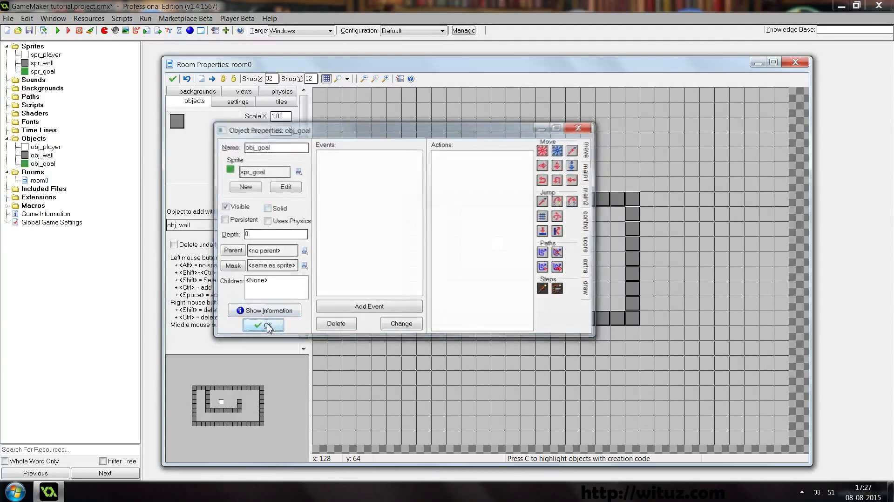
pyautogui.click(261, 326)
# - Place obj_goal in the maze's upper-left corner, delete the stray instance outside the walls, and hide the room grid
pyautogui.click(252, 225)
pyautogui.click(251, 165)
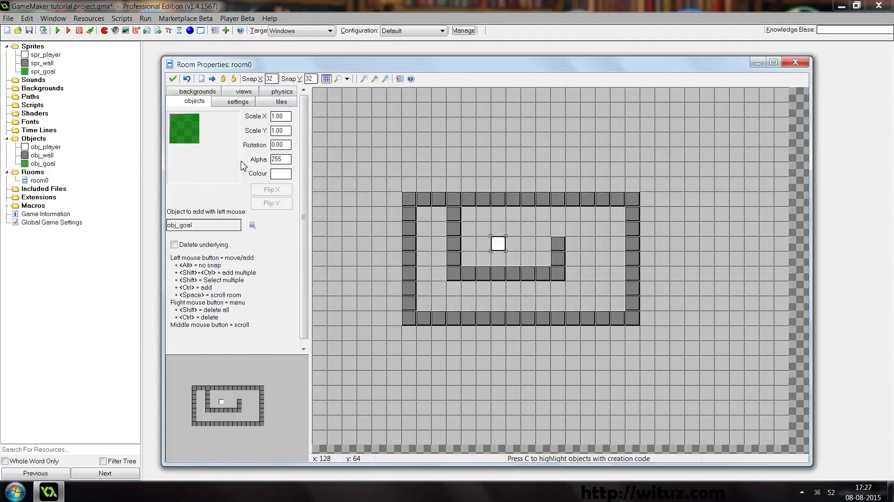
pyautogui.click(421, 217)
pyautogui.click(371, 157)
pyautogui.rightClick(374, 166)
pyautogui.click(385, 173)
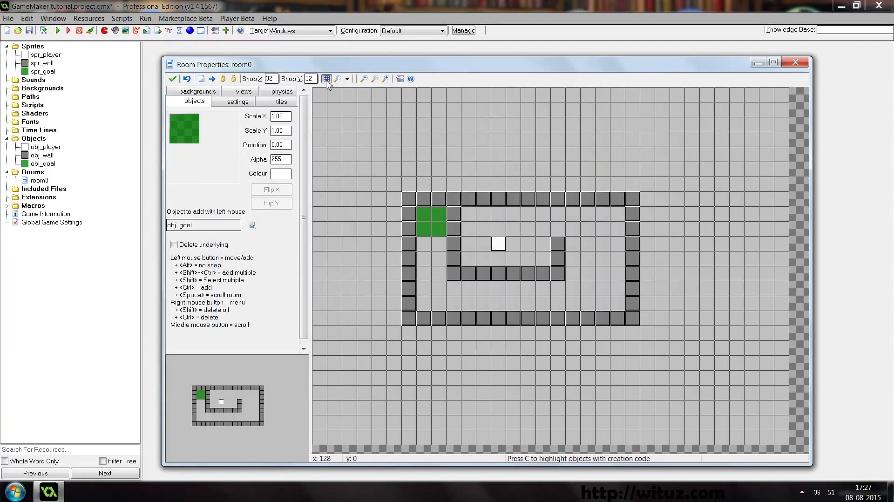
pyautogui.click(326, 79)
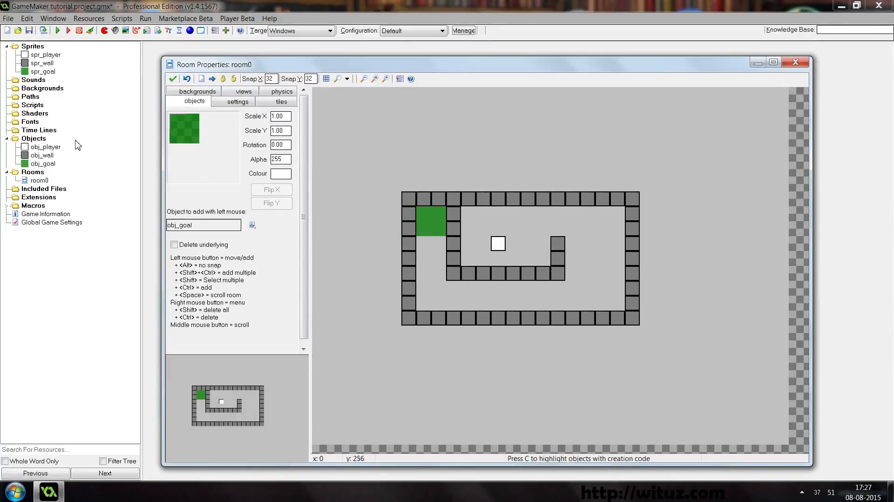
# - Add a collision event with obj_goal to obj_player that restarts the current room
pyautogui.doubleClick(42, 147)
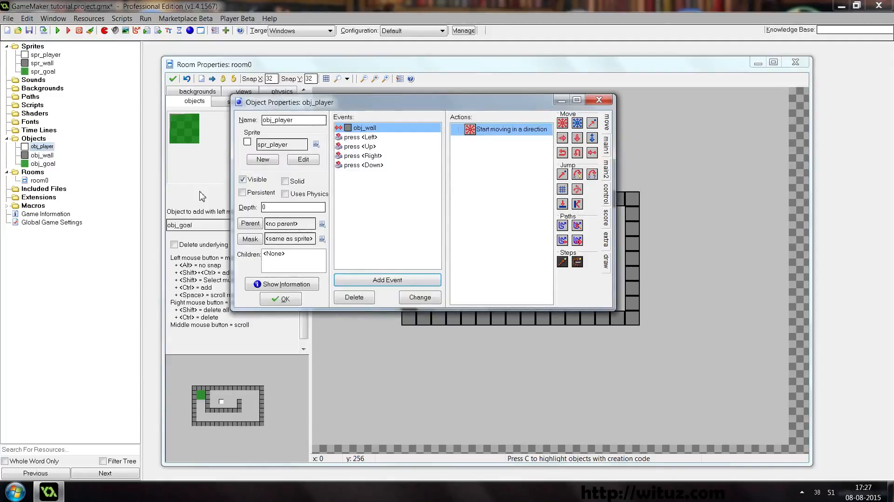
pyautogui.click(392, 280)
pyautogui.click(658, 226)
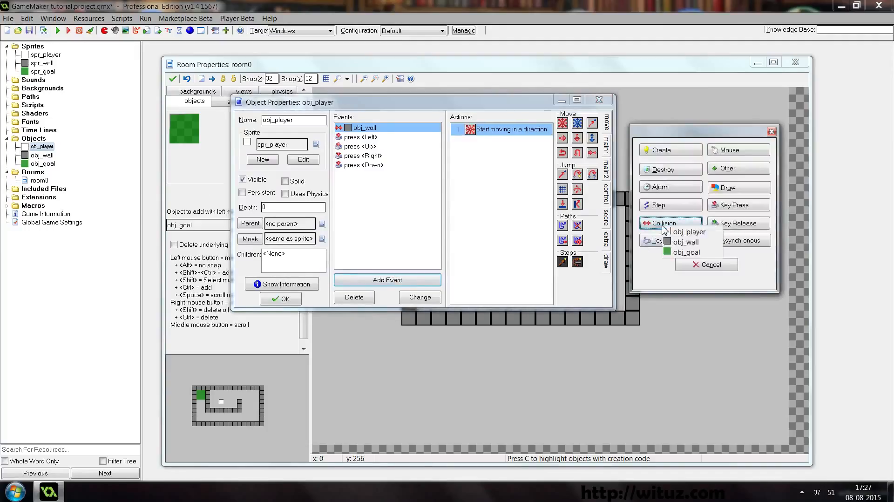
pyautogui.click(687, 252)
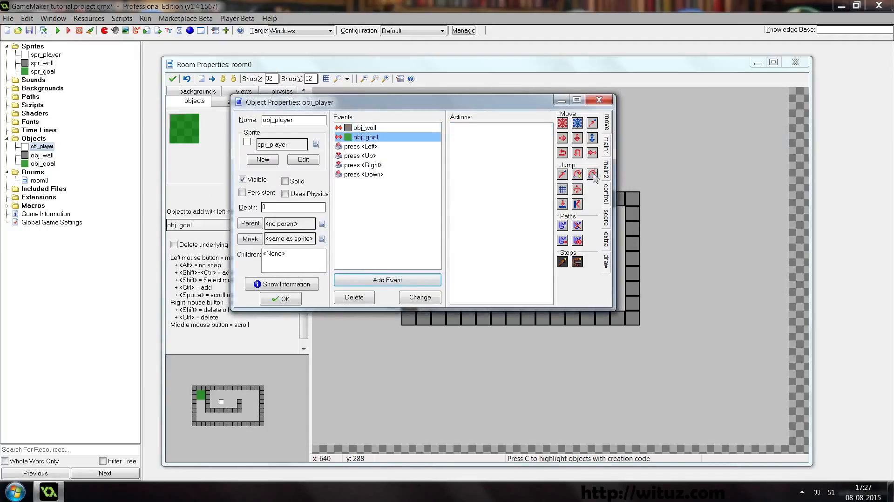
pyautogui.click(606, 154)
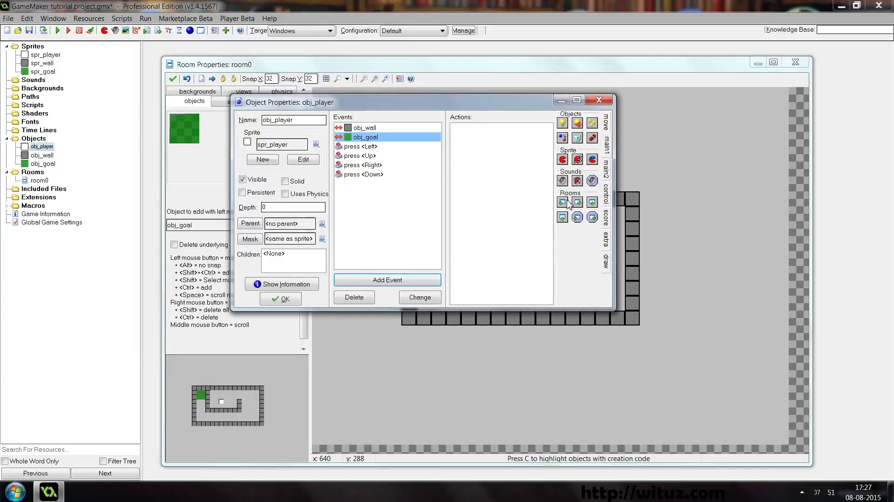
pyautogui.click(592, 202)
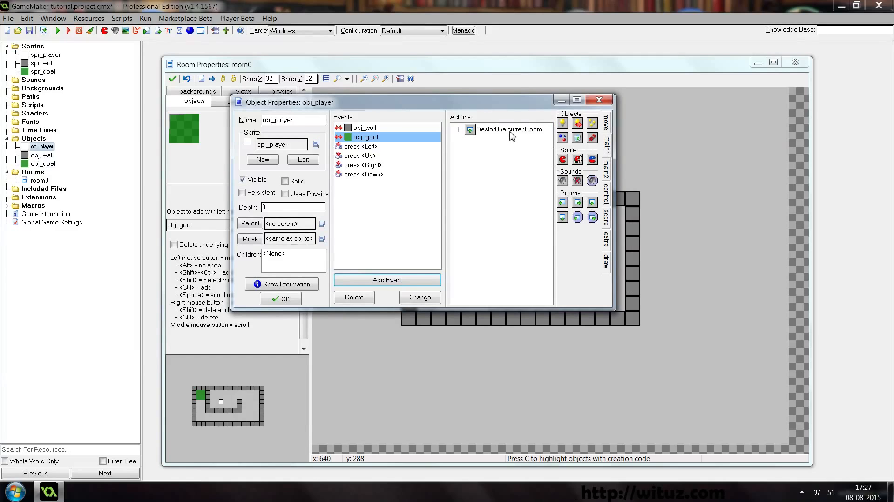
# - Replace the restart action in obj_player's obj_goal collision event with Go to next room, and save the object
pyautogui.click(563, 220)
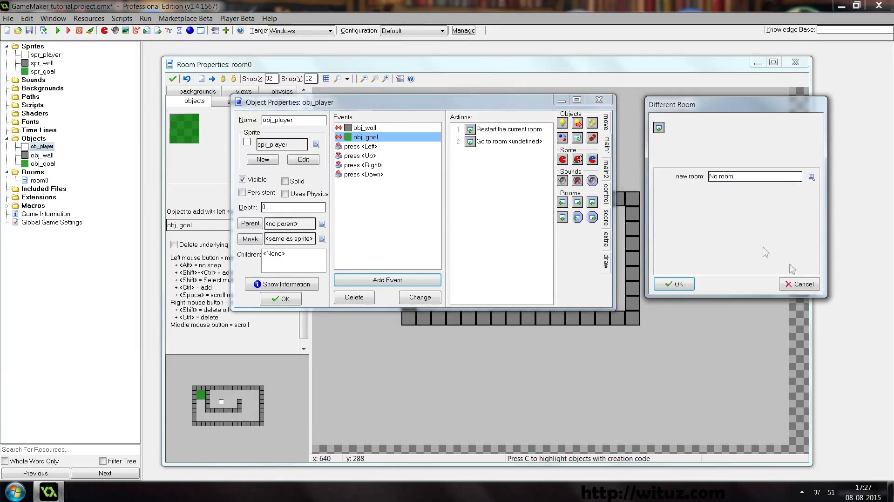
pyautogui.click(799, 284)
pyautogui.click(577, 202)
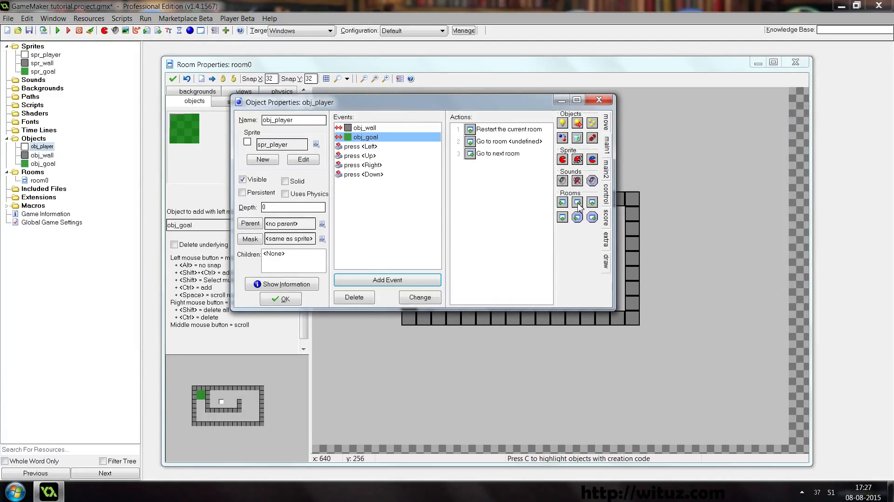
pyautogui.click(496, 132)
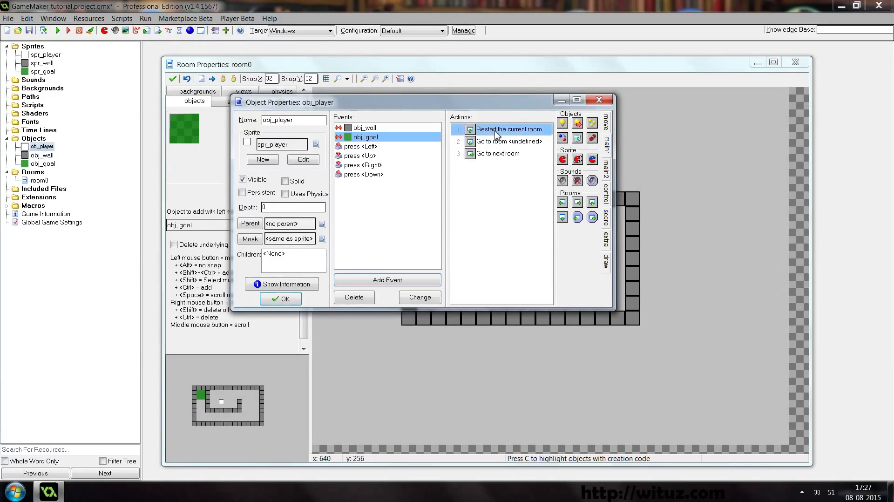
pyautogui.press('Delete')
pyautogui.press('Delete')
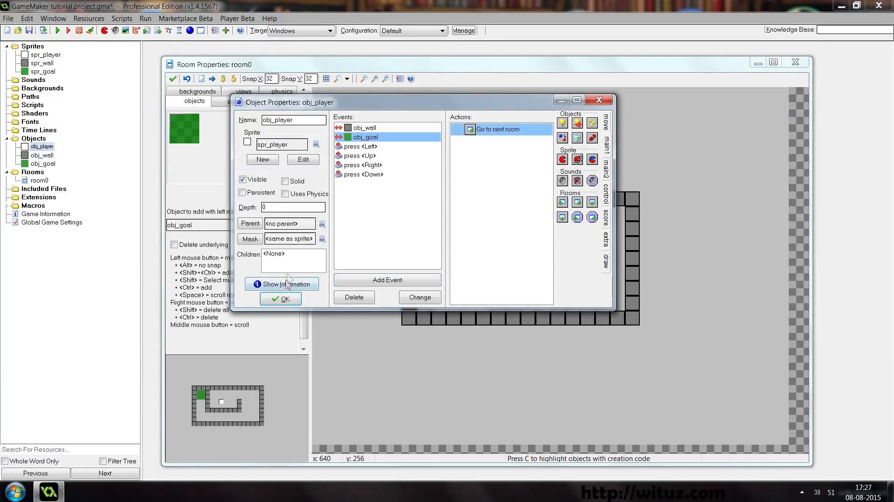
pyautogui.click(281, 299)
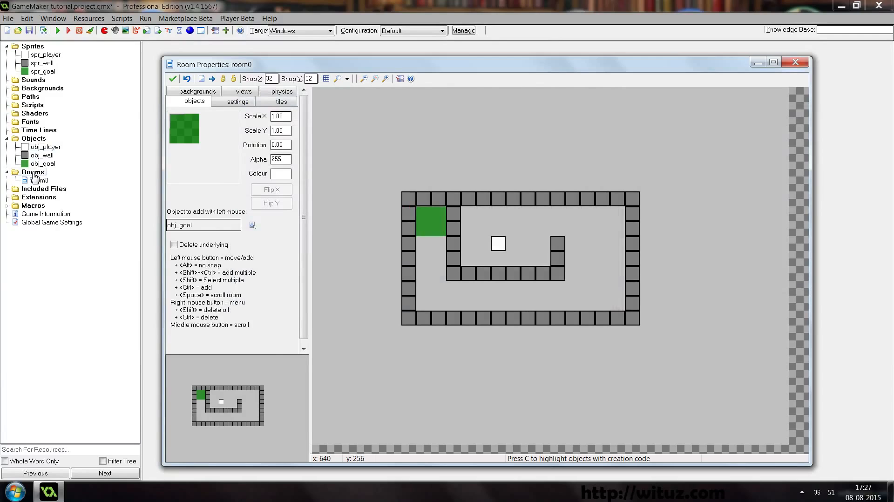
# - Run the game, steer the player around the inner wall into the green goal, and abort the game
pyautogui.rightClick(32, 172)
pyautogui.click(104, 157)
pyautogui.click(57, 31)
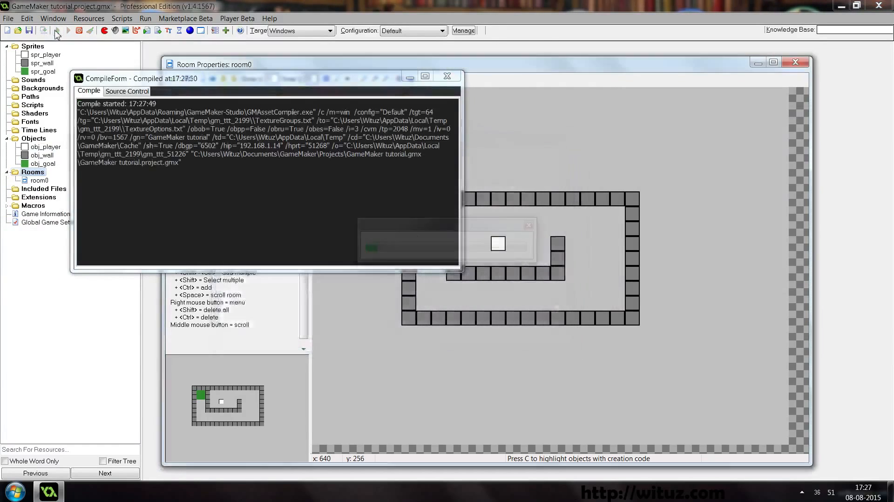
pyautogui.click(447, 76)
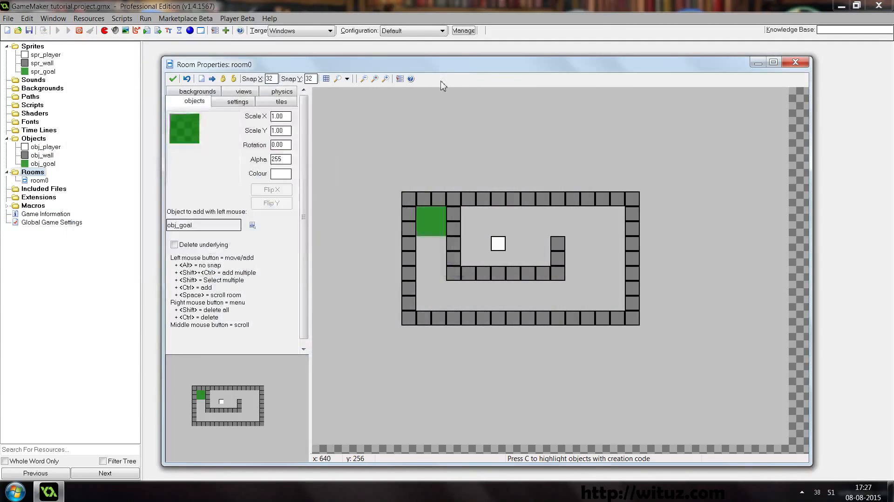
pyautogui.press('Right')
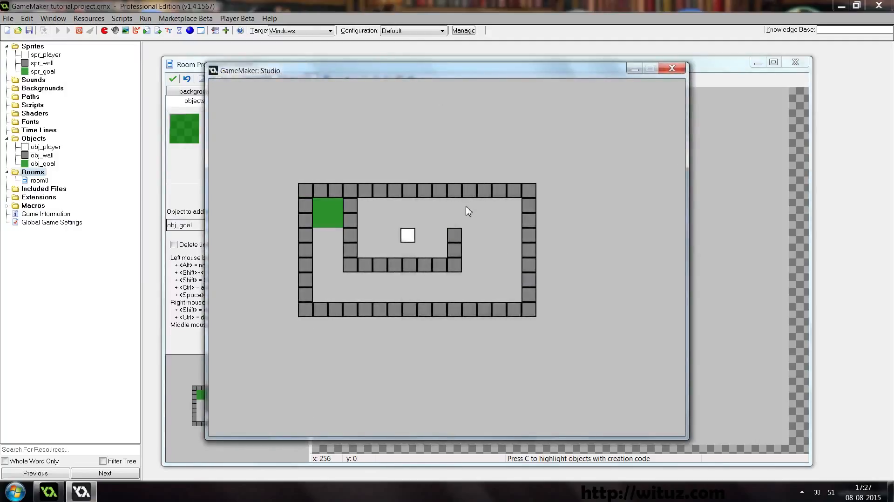
pyautogui.press('Up')
pyautogui.press('Right')
pyautogui.press('Down')
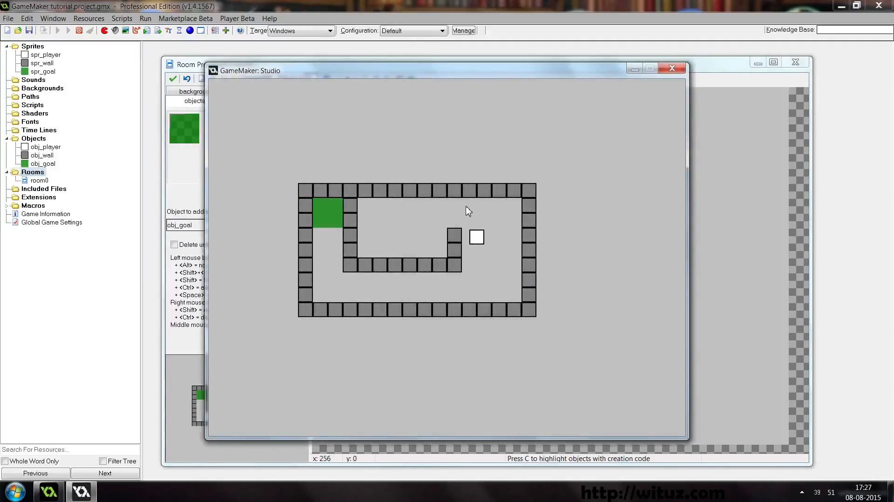
pyautogui.press('Down')
pyautogui.press('Left')
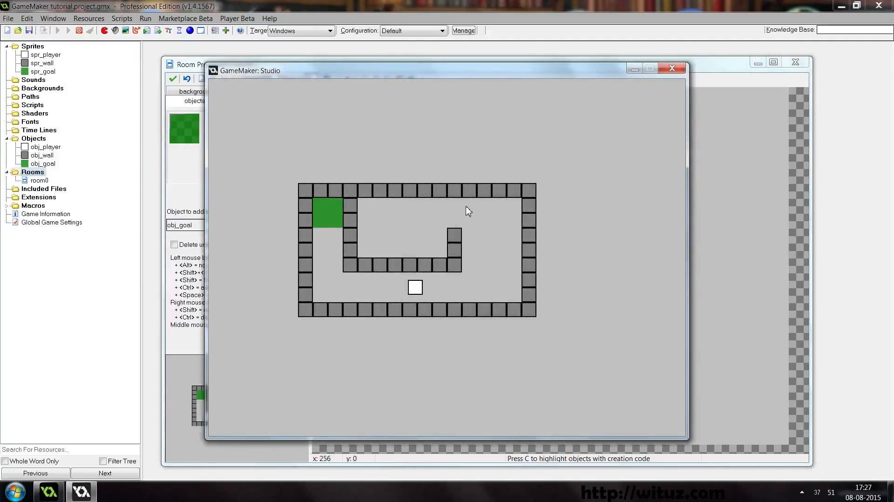
pyautogui.press('Up')
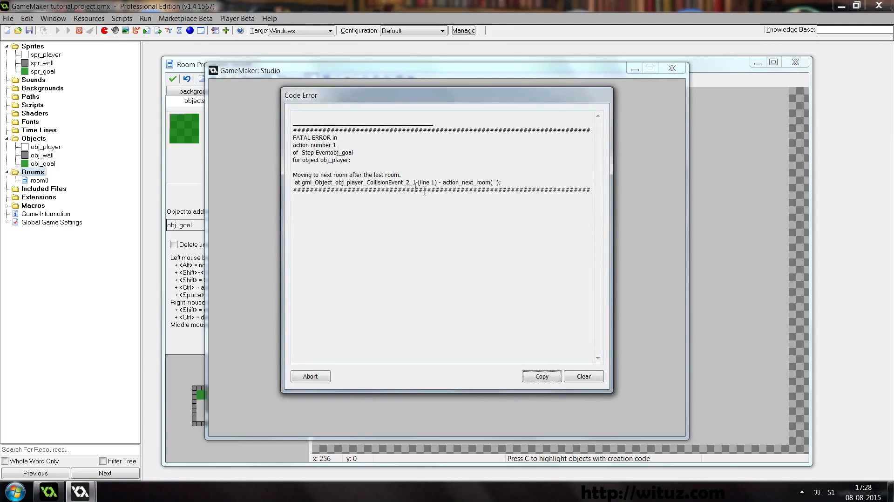
pyautogui.click(326, 375)
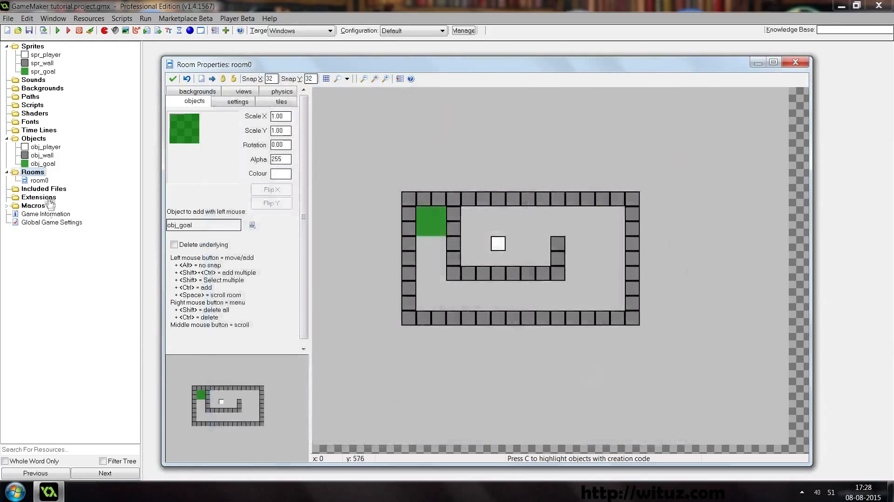
# - Create a second room and place an obj_player instance in its upper middle area
pyautogui.rightClick(38, 176)
pyautogui.click(46, 183)
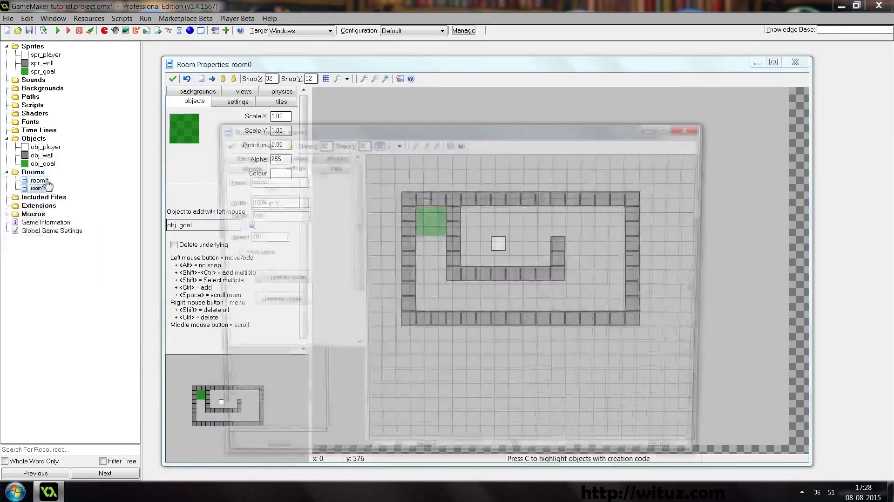
pyautogui.doubleClick(271, 181)
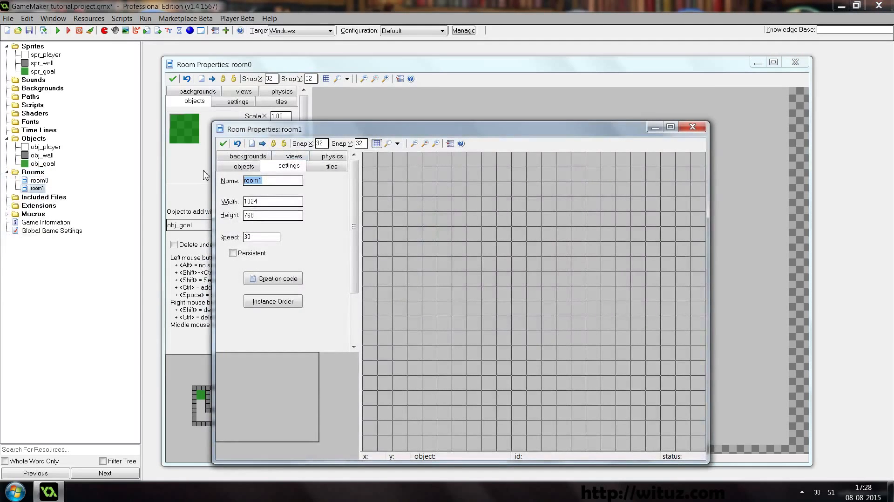
pyautogui.click(240, 168)
pyautogui.click(550, 253)
# - Draw an irregular enclosure of obj_wall blocks around the player in room1, removing misplaced blocks
pyautogui.click(208, 223)
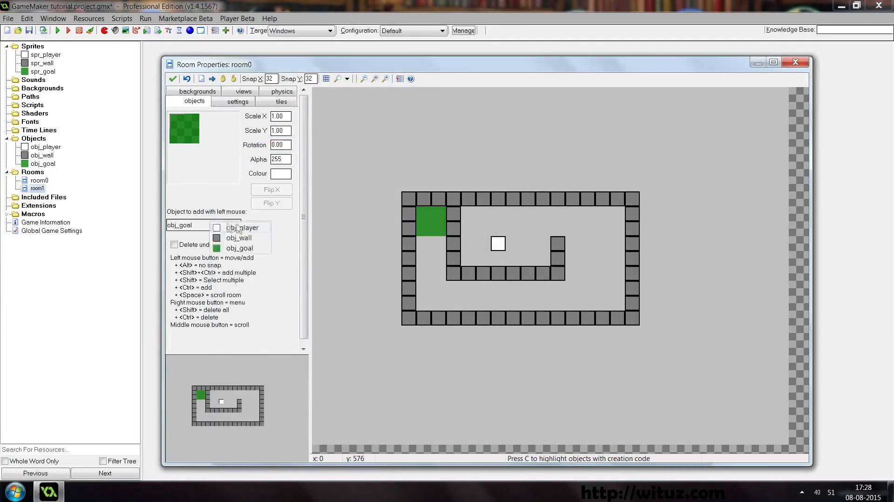
pyautogui.doubleClick(39, 187)
pyautogui.click(269, 188)
pyautogui.click(288, 203)
pyautogui.moveTo(488, 249)
pyautogui.keyDown('ctrl'); pyautogui.keyDown('shift'); pyautogui.mouseDown()
pyautogui.moveTo(496, 201)
pyautogui.moveTo(653, 262)
pyautogui.moveTo(535, 319)
pyautogui.moveTo(440, 310)
pyautogui.moveTo(396, 226)
pyautogui.moveTo(438, 233)
pyautogui.moveTo(456, 221)
pyautogui.moveTo(447, 179)
pyautogui.moveTo(501, 171)
pyautogui.mouseUp(); pyautogui.keyUp('shift'); pyautogui.keyUp('ctrl')
pyautogui.keyDown('ctrl'); pyautogui.keyDown('shift'); pyautogui.rightClick(458, 217); pyautogui.keyUp('shift'); pyautogui.keyUp('ctrl')
pyautogui.keyDown('ctrl'); pyautogui.keyDown('shift'); pyautogui.rightClick(460, 230); pyautogui.keyUp('shift'); pyautogui.keyUp('ctrl')
pyautogui.keyDown('ctrl'); pyautogui.keyDown('shift'); pyautogui.rightClick(501, 169); pyautogui.keyUp('shift'); pyautogui.keyUp('ctrl')
pyautogui.keyDown('ctrl'); pyautogui.keyDown('shift'); pyautogui.rightClick(501, 164); pyautogui.keyUp('shift'); pyautogui.keyUp('ctrl')
pyautogui.moveTo(555, 201); pyautogui.dragTo(533, 257, button='middle')
pyautogui.click(481, 225)
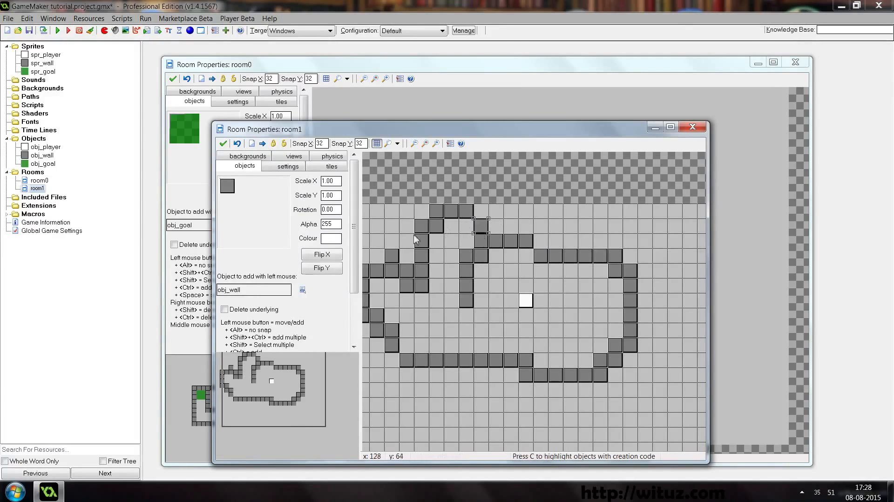
# - Run the game, steer the player through the goal into the second room, test its walls, and close the game
pyautogui.click(58, 30)
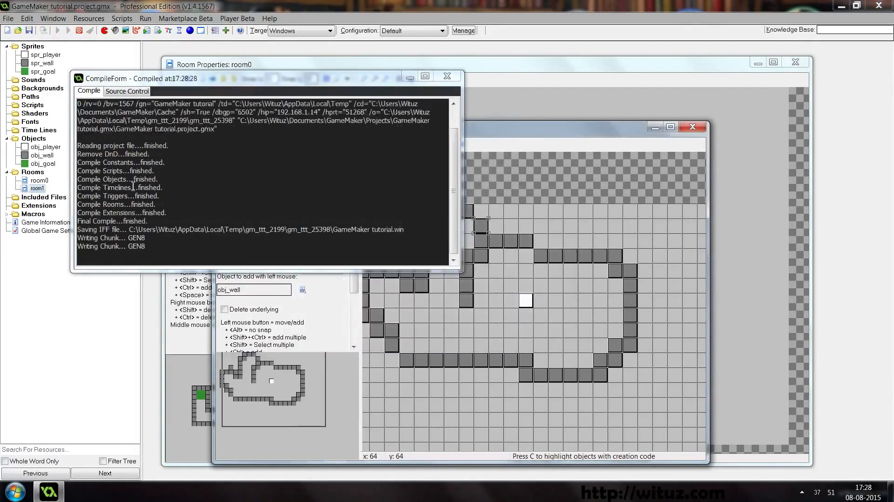
pyautogui.press('Right')
pyautogui.press('Up')
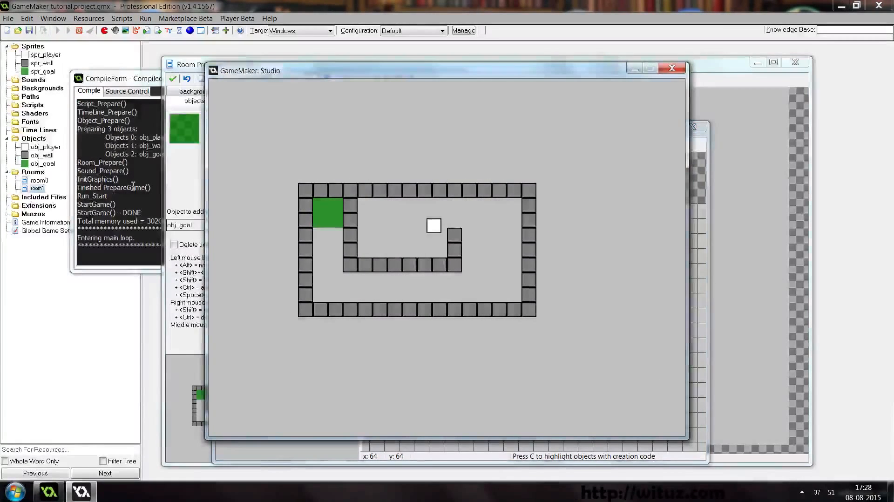
pyautogui.press('Down')
pyautogui.press('Left')
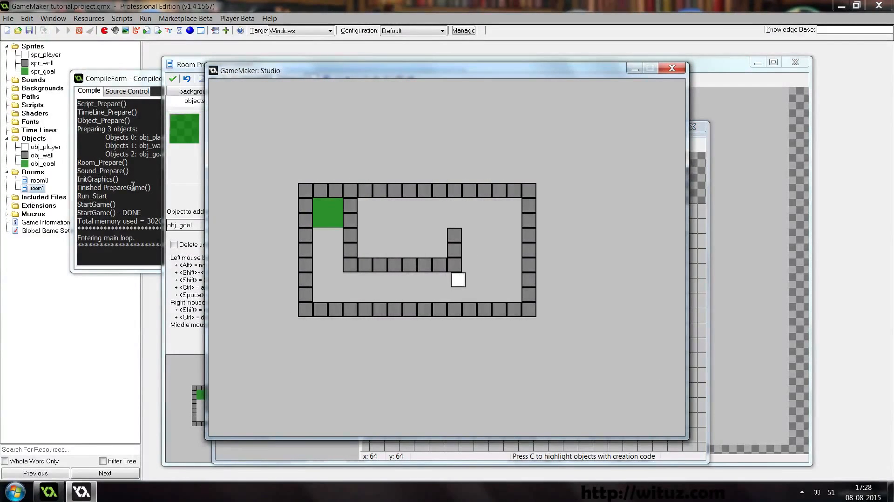
pyautogui.press('Up')
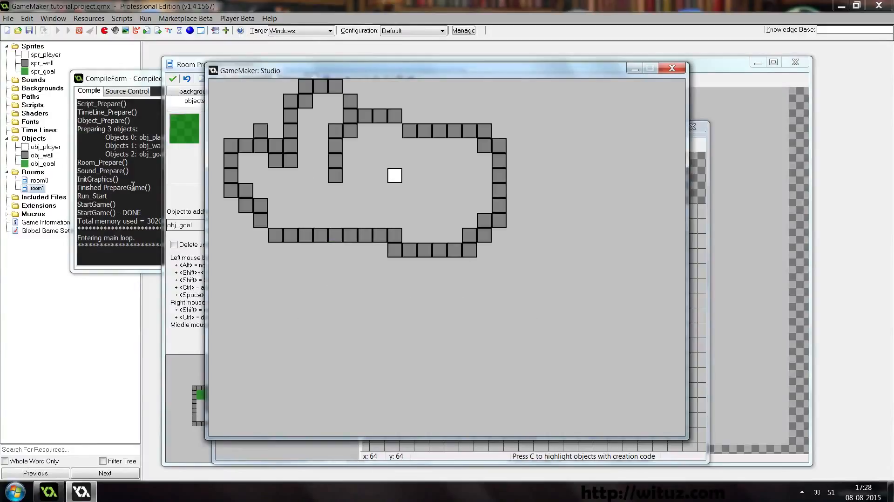
pyautogui.press('Down')
pyautogui.press('Right')
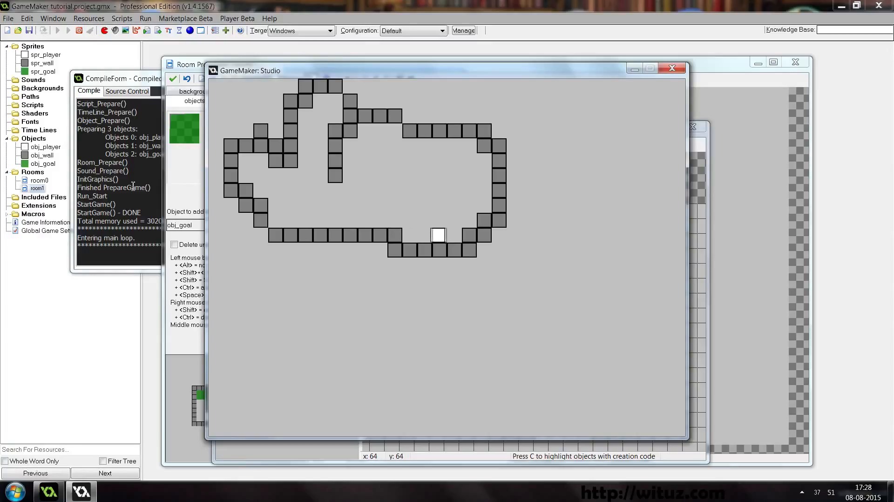
pyautogui.press('Up')
pyautogui.press('Right')
pyautogui.click(671, 69)
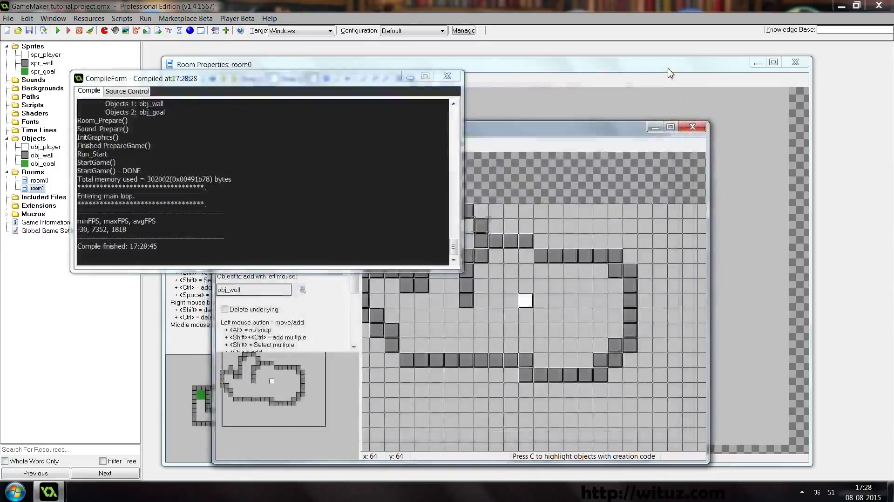